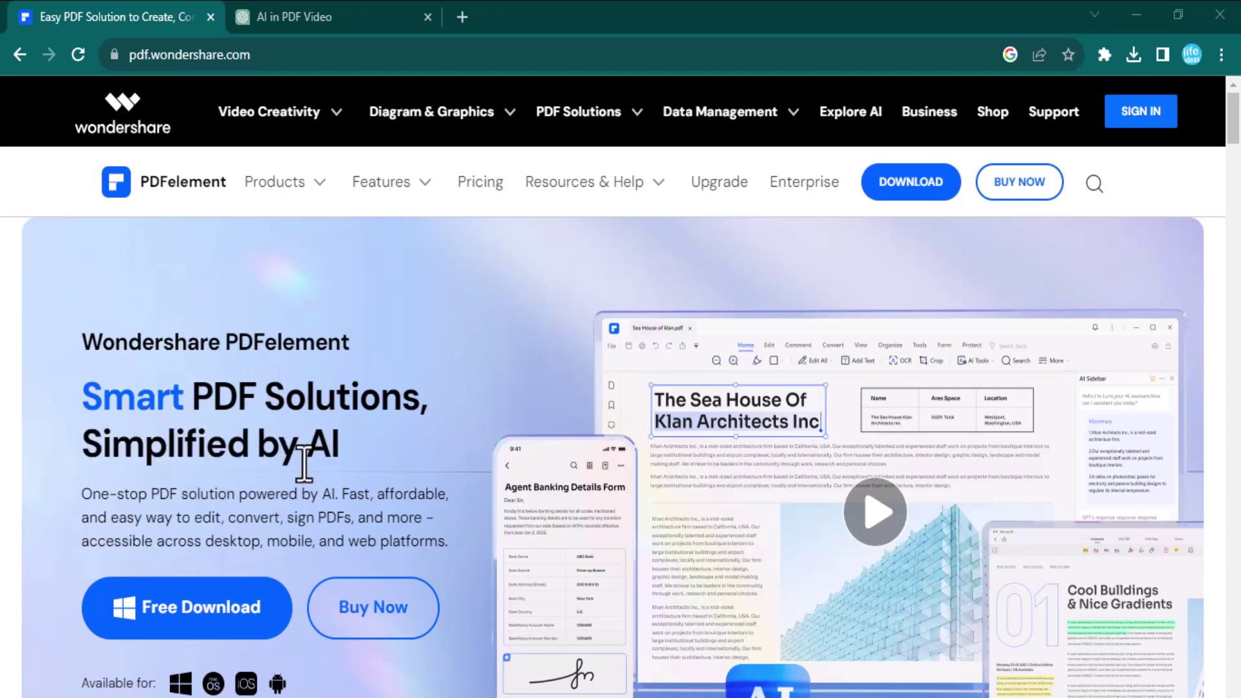
- Scroll through the PDFelement home screen's Quick Tools and Recent Files area
{"action": "scroll", "coordinate": [537, 456], "scroll_direction": "down", "scroll_amount": 2}
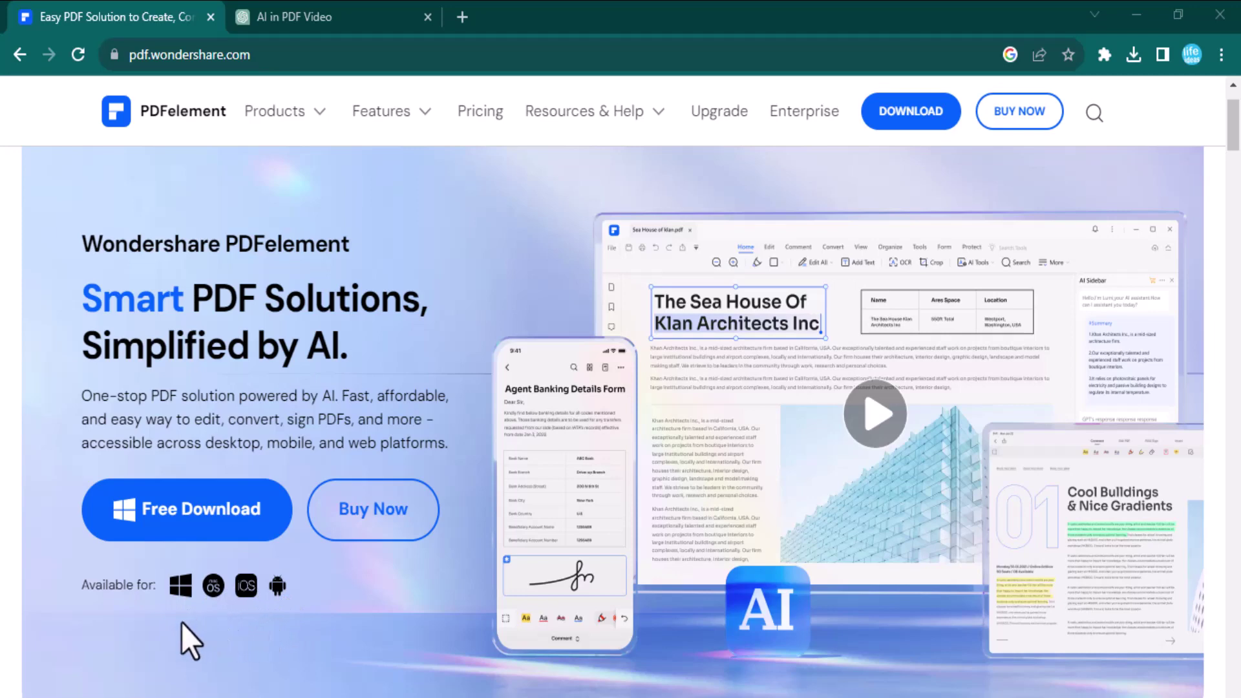
{"action": "scroll", "coordinate": [692, 422], "scroll_direction": "down", "scroll_amount": 7}
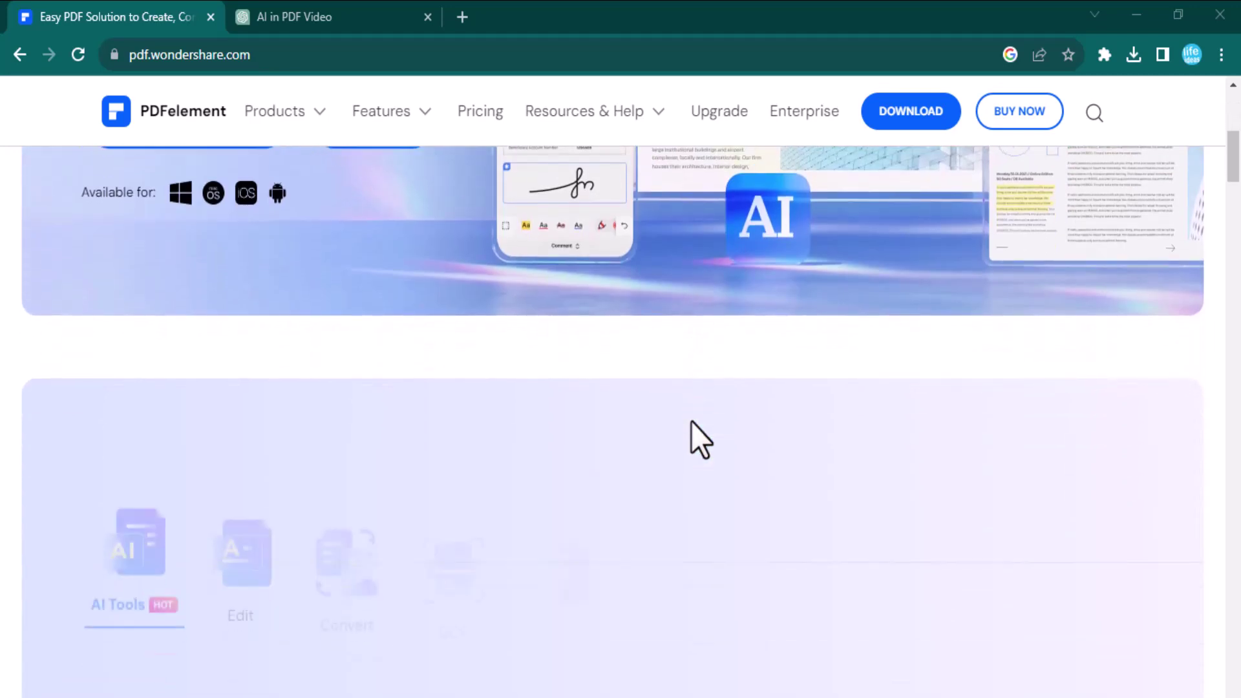
{"action": "scroll", "coordinate": [692, 421], "scroll_direction": "down", "scroll_amount": 1}
{"action": "scroll", "coordinate": [133, 513], "scroll_direction": "up", "scroll_amount": 1}
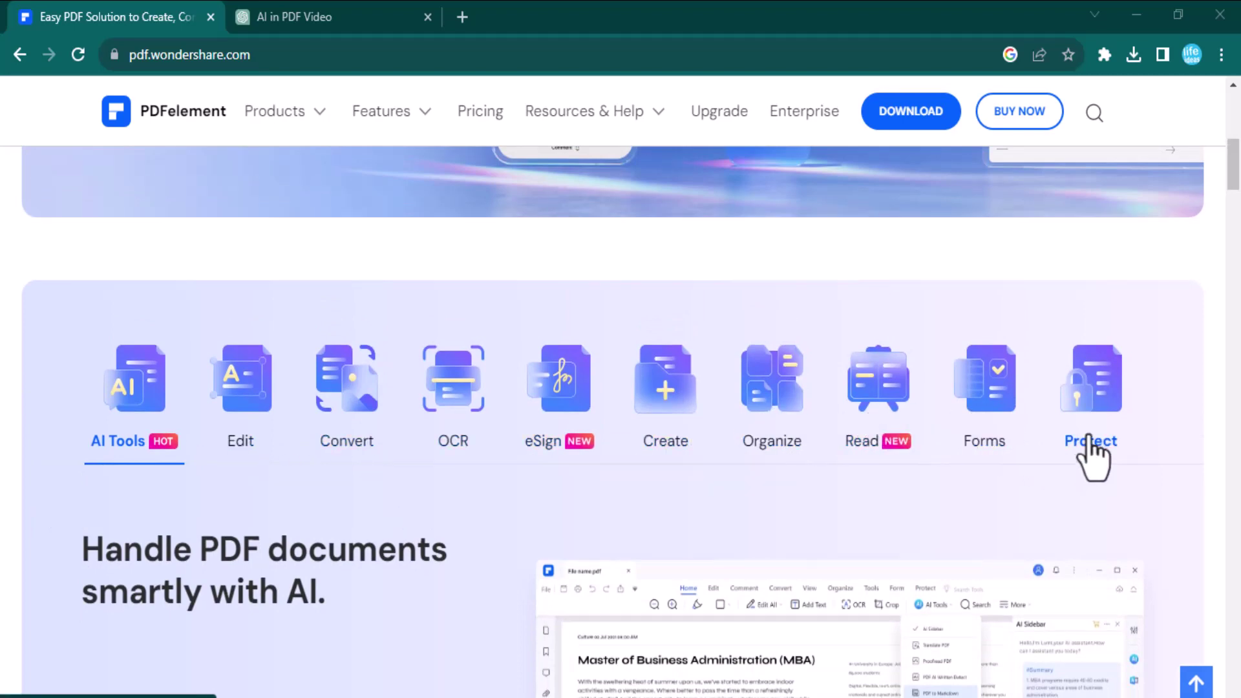
{"action": "scroll", "coordinate": [1086, 456], "scroll_direction": "down", "scroll_amount": 1}
{"action": "scroll", "coordinate": [1092, 455], "scroll_direction": "down", "scroll_amount": 3}
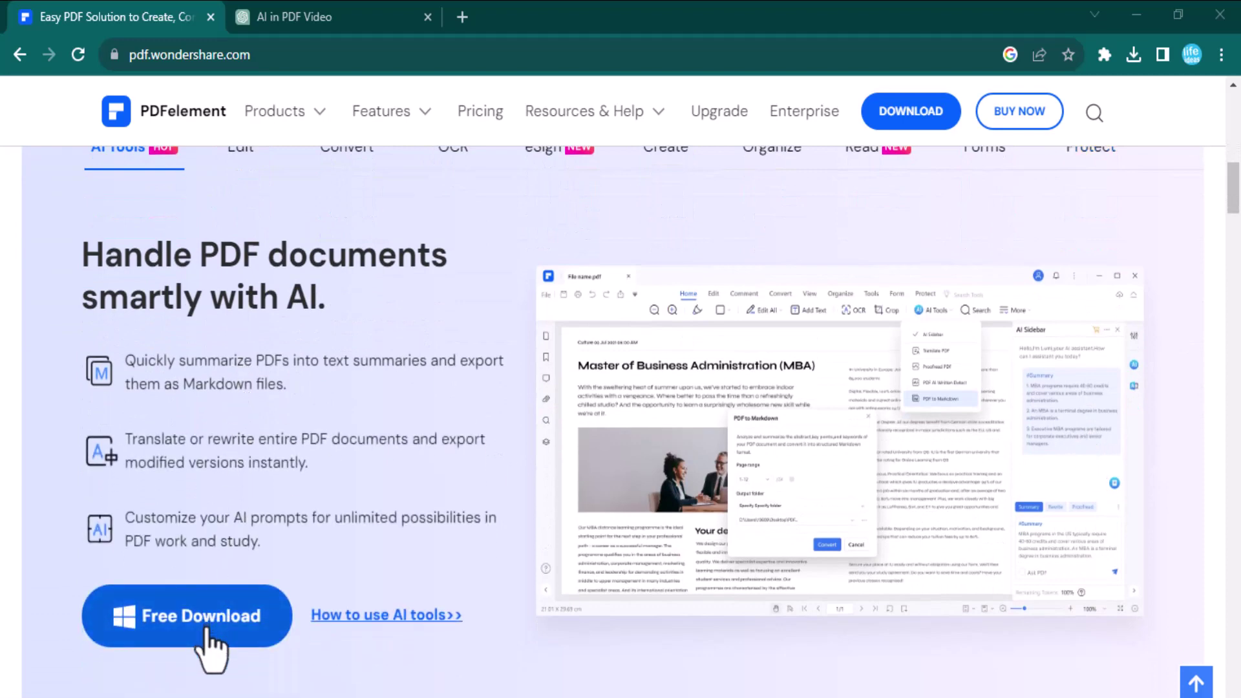
{"action": "scroll", "coordinate": [400, 650], "scroll_direction": "down", "scroll_amount": 5}
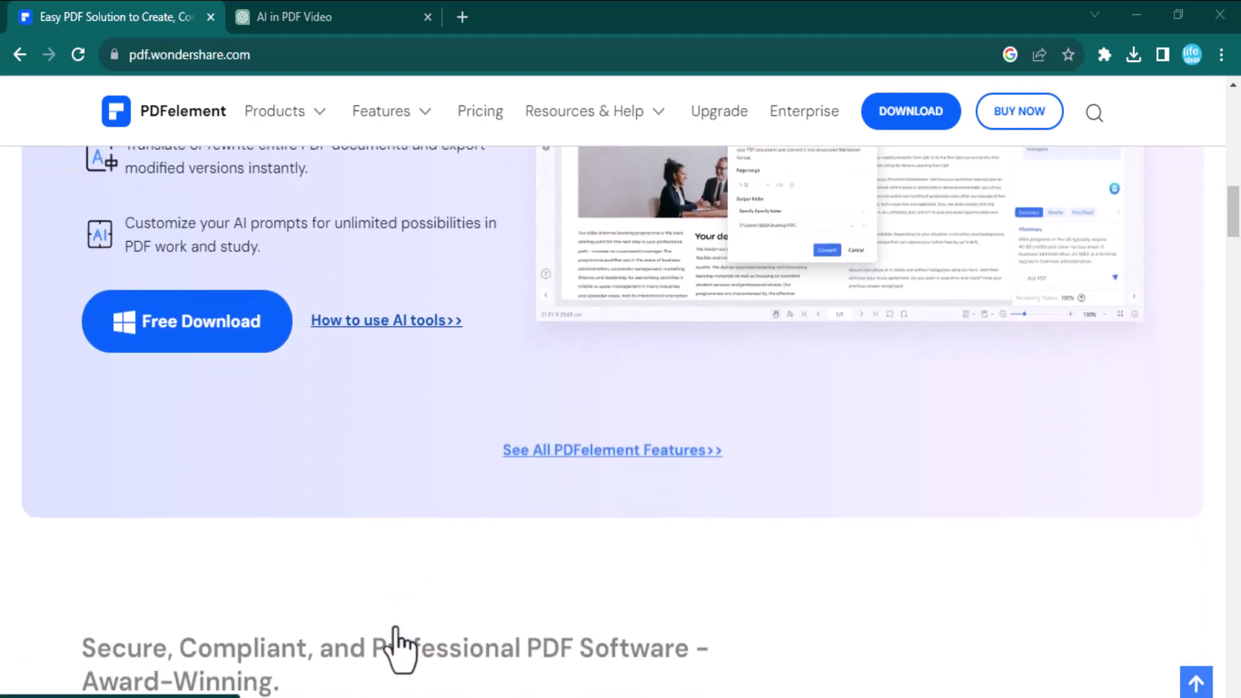
{"action": "scroll", "coordinate": [401, 649], "scroll_direction": "down", "scroll_amount": 2}
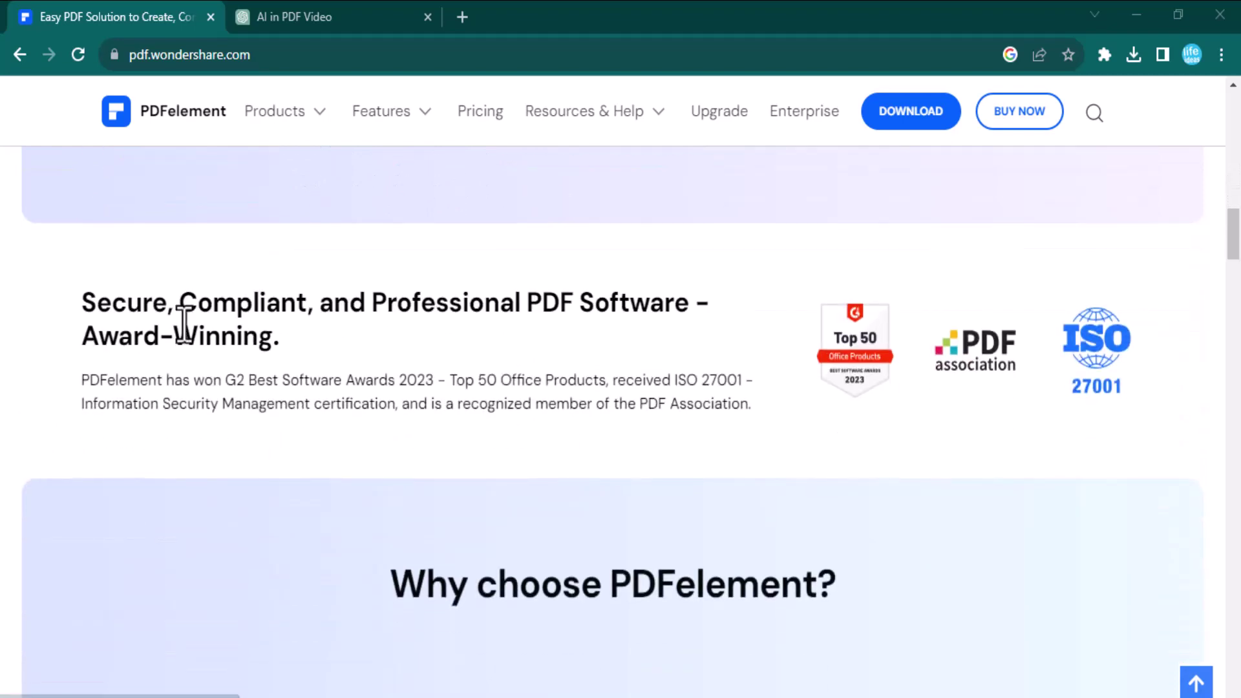
{"action": "scroll", "coordinate": [603, 462], "scroll_direction": "down", "scroll_amount": 6}
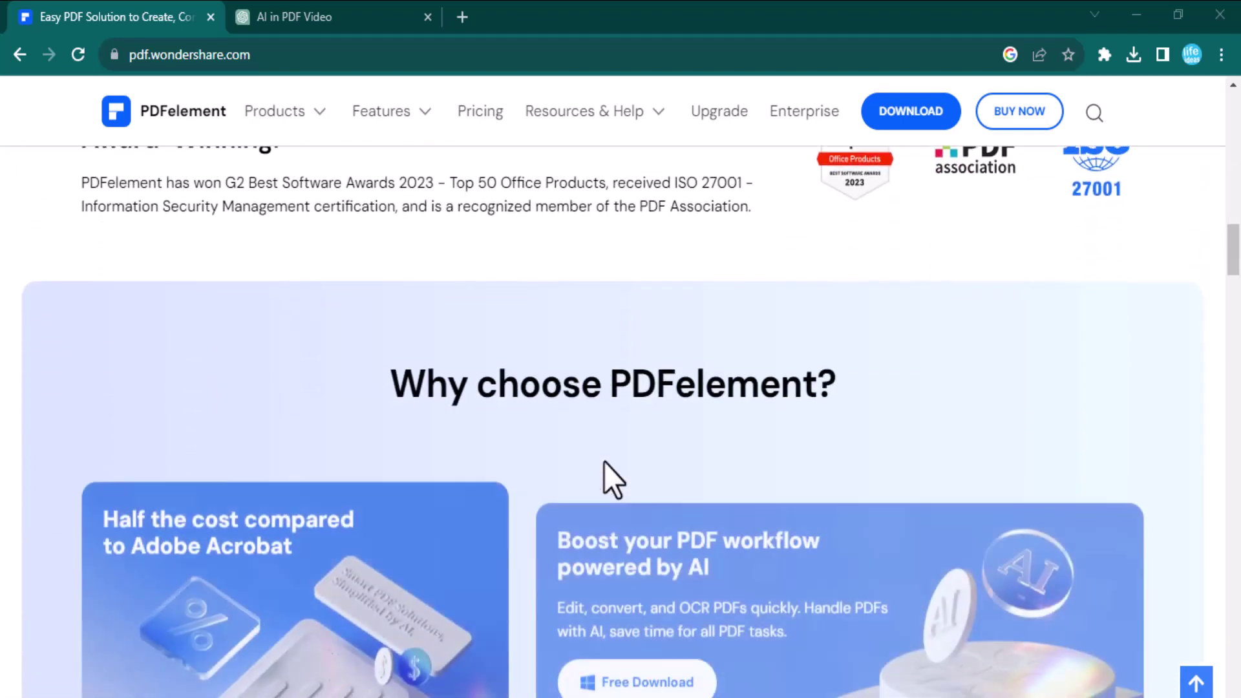
{"action": "scroll", "coordinate": [604, 463], "scroll_direction": "down", "scroll_amount": 9}
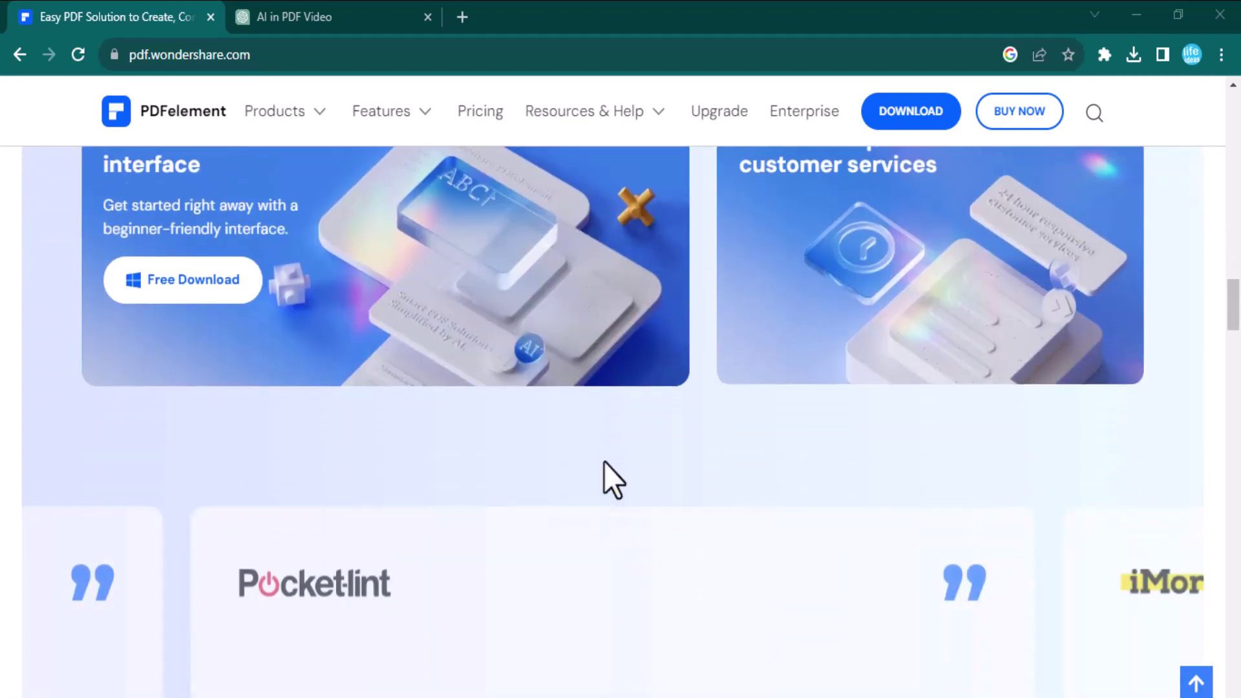
{"action": "scroll", "coordinate": [603, 462], "scroll_direction": "down", "scroll_amount": 5}
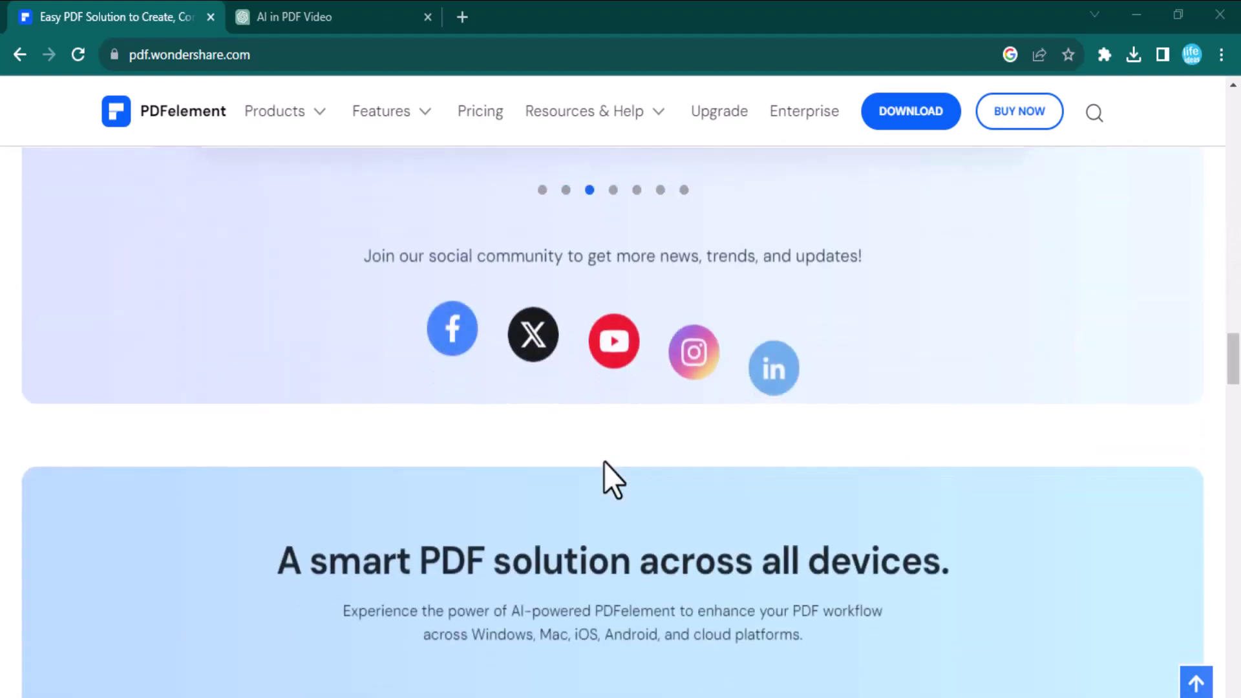
{"action": "scroll", "coordinate": [604, 461], "scroll_direction": "up", "scroll_amount": 12}
{"action": "scroll", "coordinate": [604, 462], "scroll_direction": "up", "scroll_amount": 18}
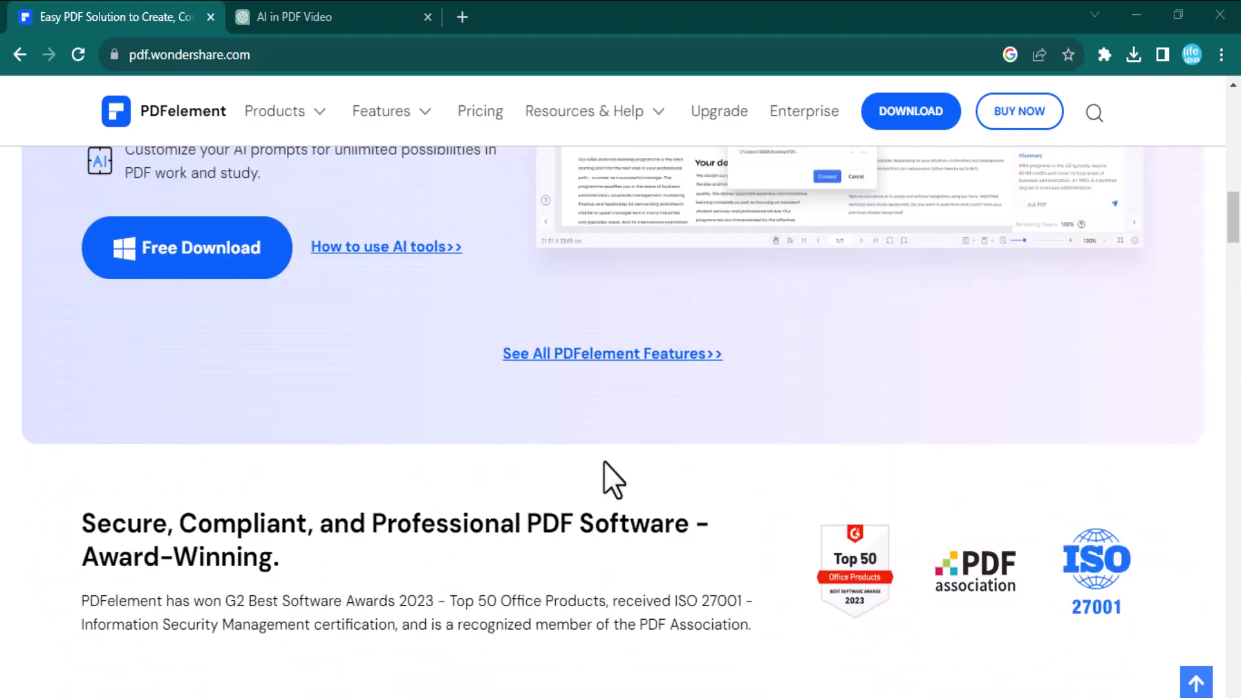
{"action": "scroll", "coordinate": [603, 463], "scroll_direction": "up", "scroll_amount": 5}
{"action": "scroll", "coordinate": [603, 461], "scroll_direction": "down", "scroll_amount": 1}
{"action": "scroll", "coordinate": [603, 462], "scroll_direction": "up", "scroll_amount": 1}
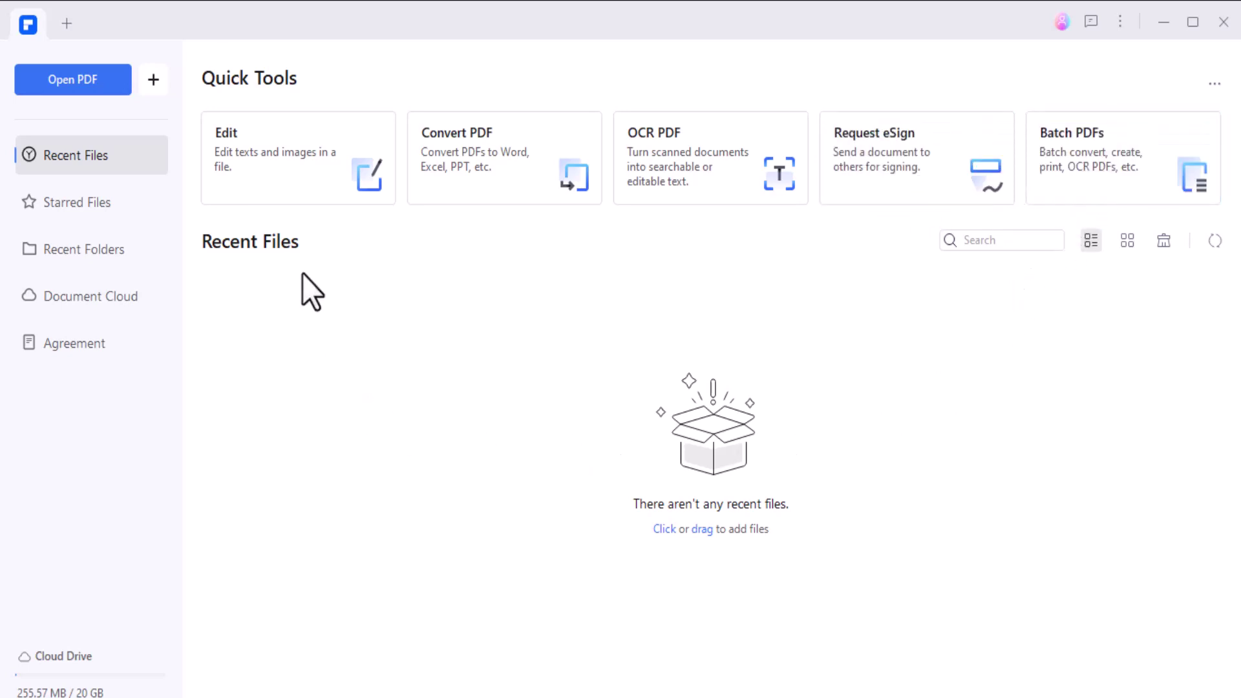
- Open Schmidt2019Google.pdf for editing and select the last paragraph's text
{"action": "left_click", "coordinate": [298, 161]}
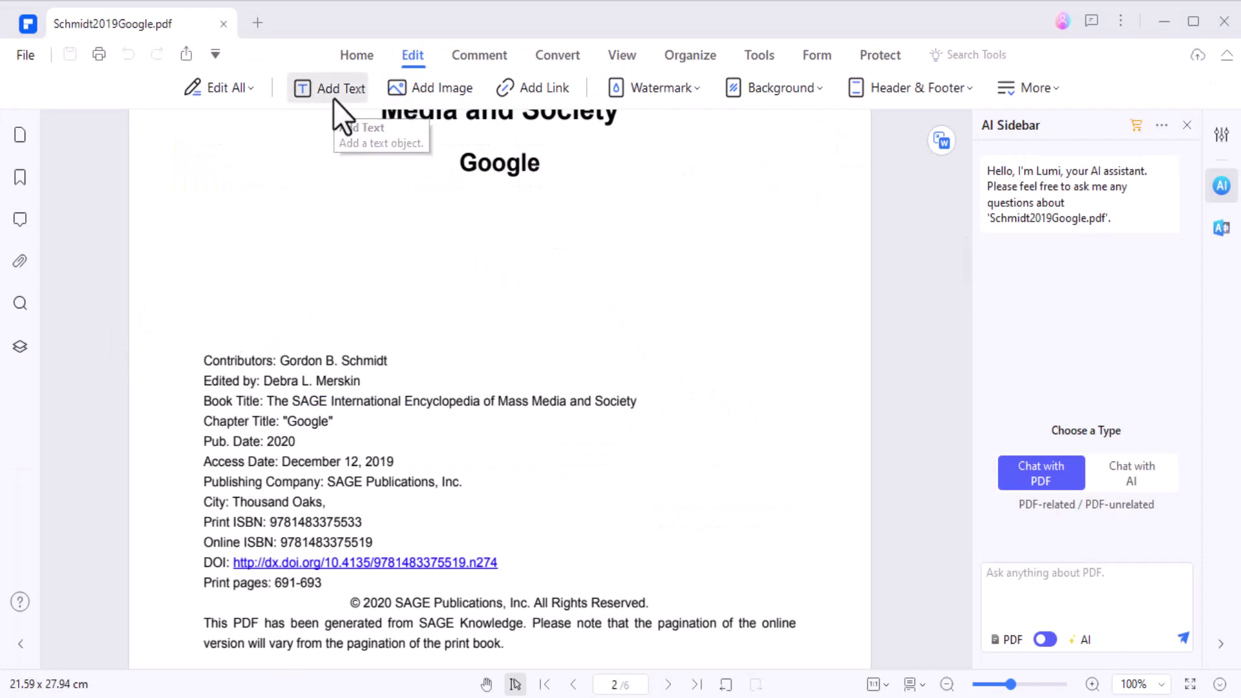
{"action": "left_click_drag", "start_coordinate": [508, 643], "coordinate": [202, 604]}
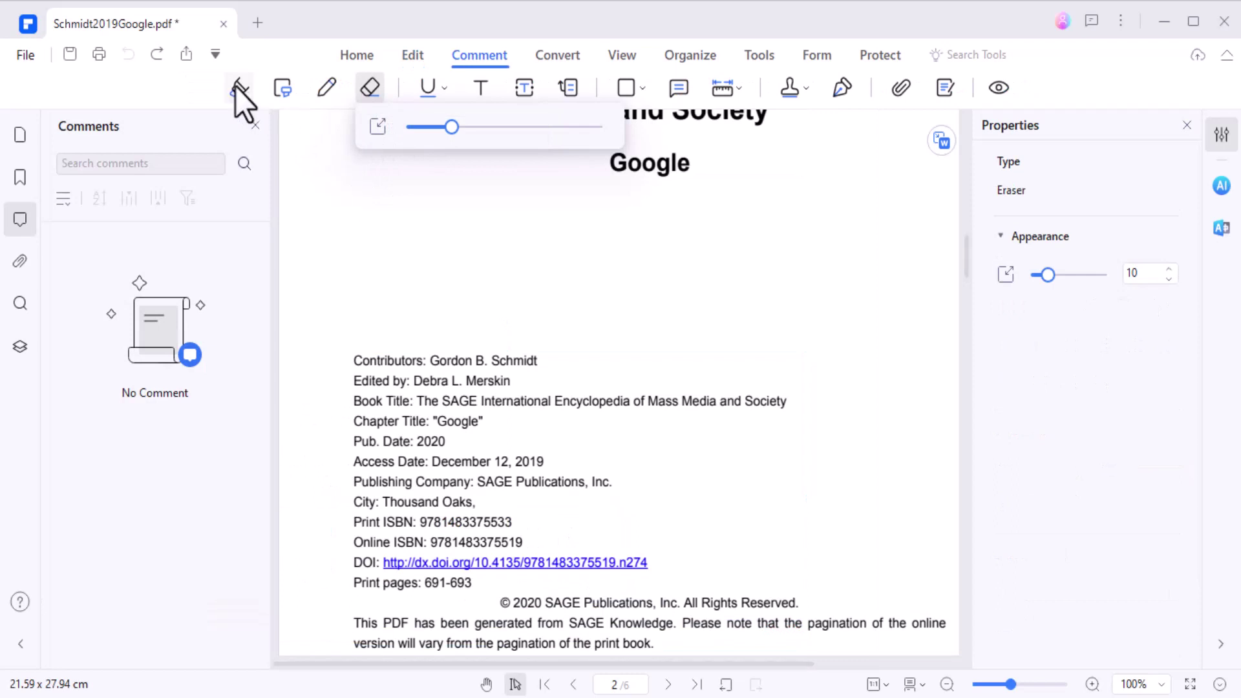
- Highlight the Contributors, Book Title and Chapter Title lines, and underline the Access Date line
{"action": "left_click", "coordinate": [241, 90]}
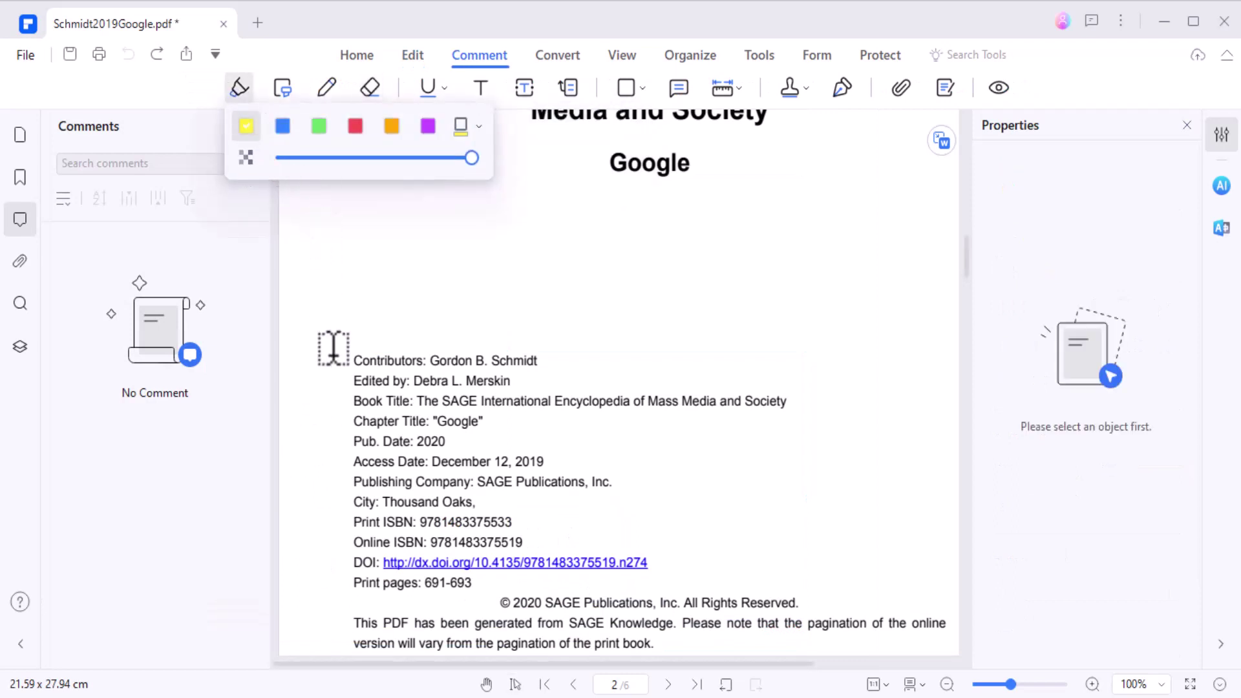
{"action": "mouse_move", "coordinate": [379, 360]}
{"action": "left_mouse_down"}
{"action": "mouse_move", "coordinate": [512, 357]}
{"action": "mouse_move", "coordinate": [366, 358]}
{"action": "mouse_move", "coordinate": [568, 365]}
{"action": "left_mouse_up"}
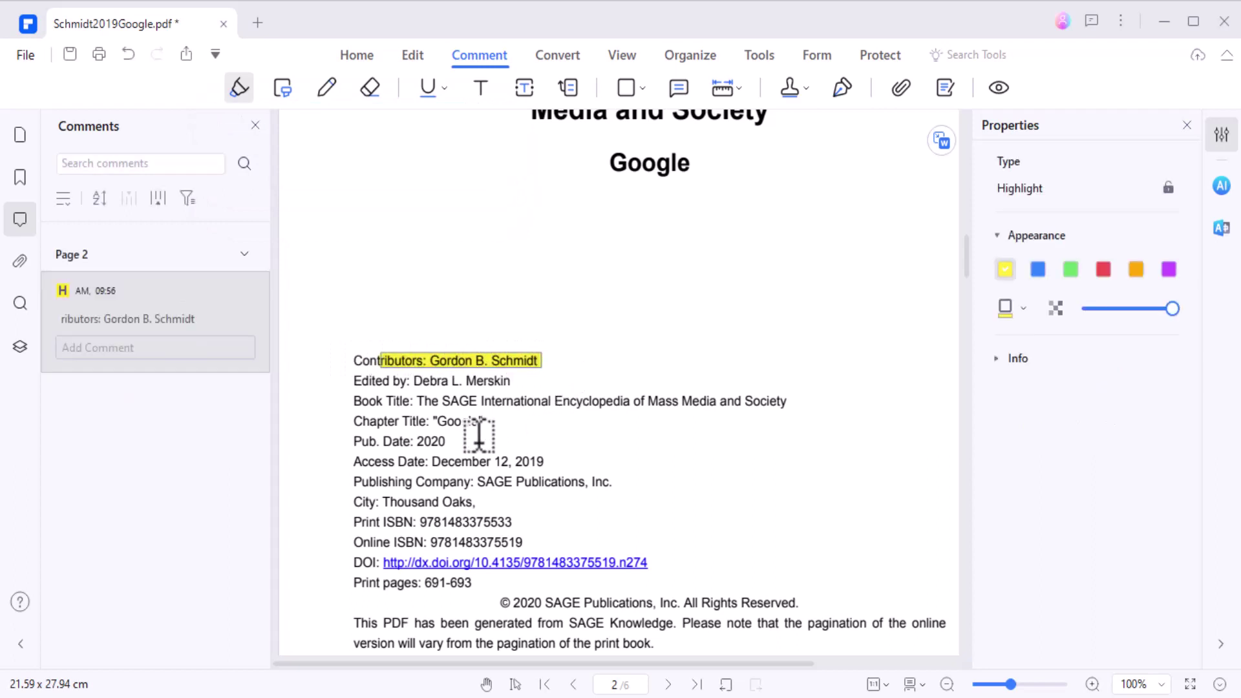
{"action": "left_click_drag", "start_coordinate": [347, 401], "coordinate": [804, 413]}
{"action": "key", "text": "Escape"}
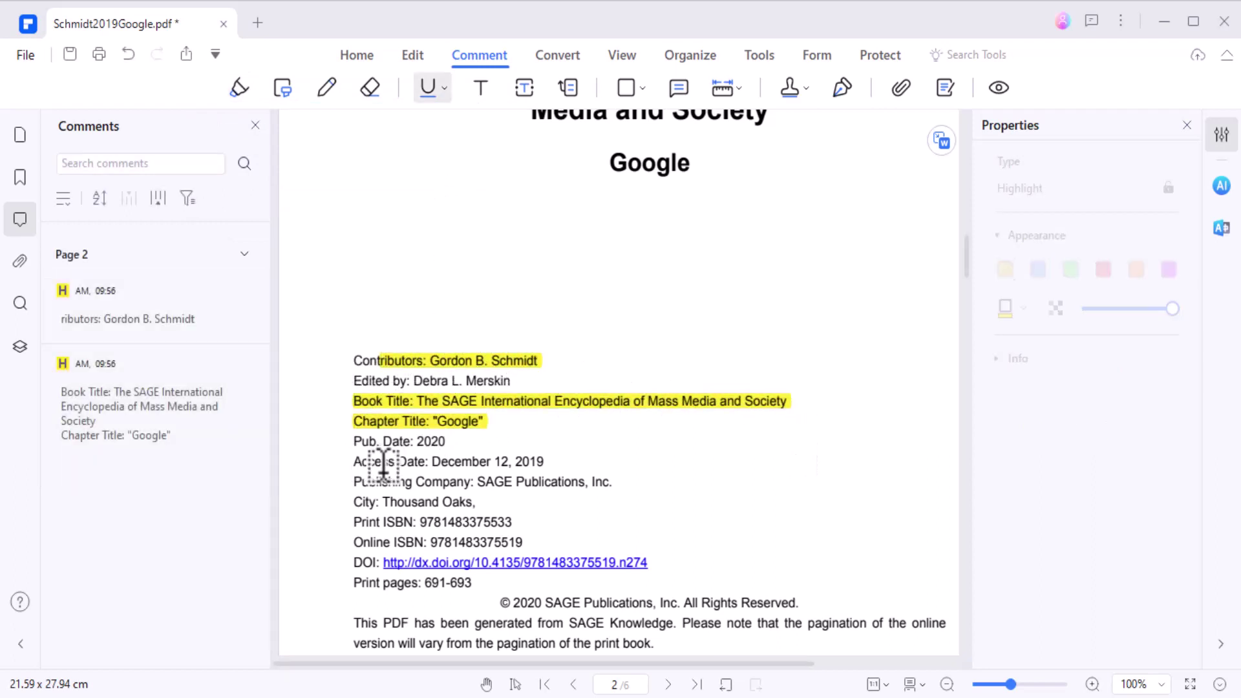
{"action": "left_click_drag", "start_coordinate": [351, 462], "coordinate": [674, 474]}
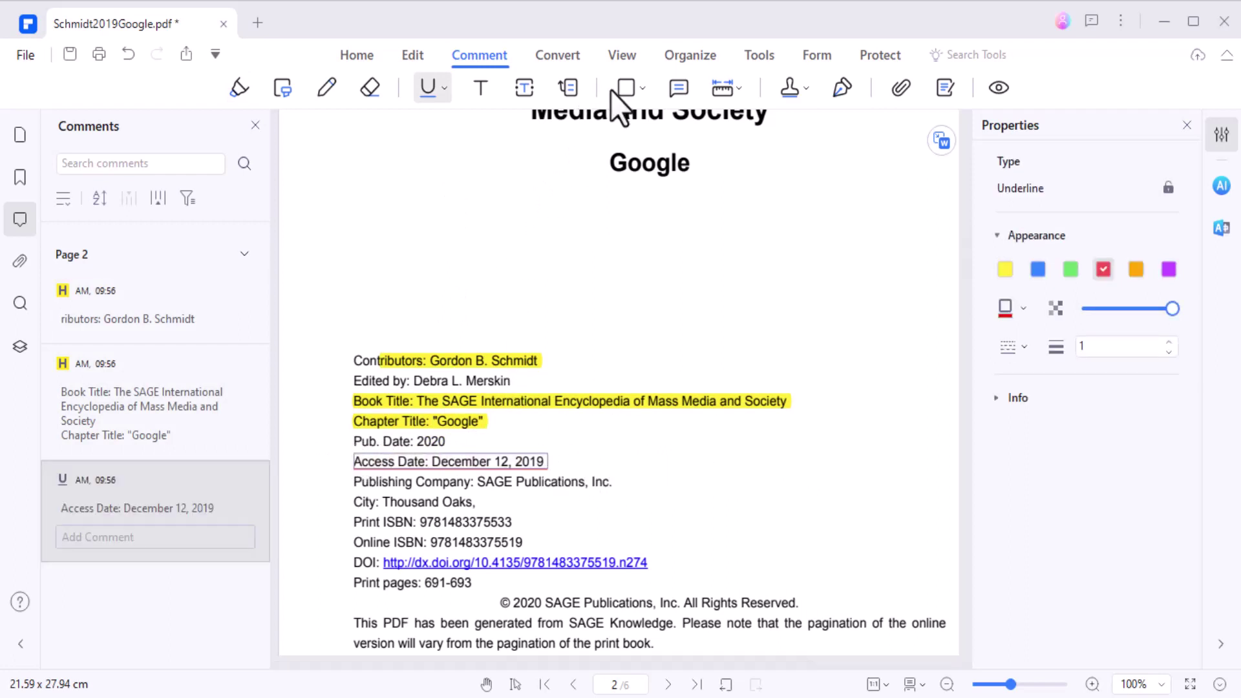
{"action": "left_click", "coordinate": [559, 56]}
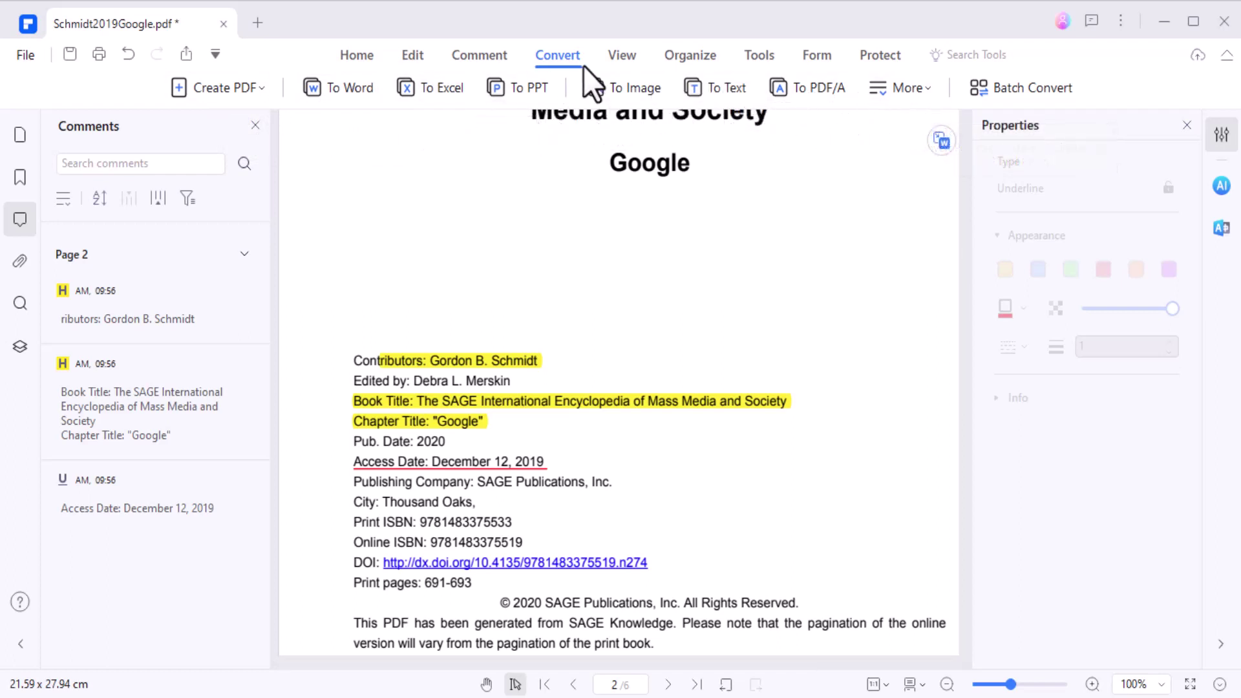
- Convert the PDF to Word as Schmidt2019Google.docx with the default conversion settings
{"action": "left_click", "coordinate": [329, 87]}
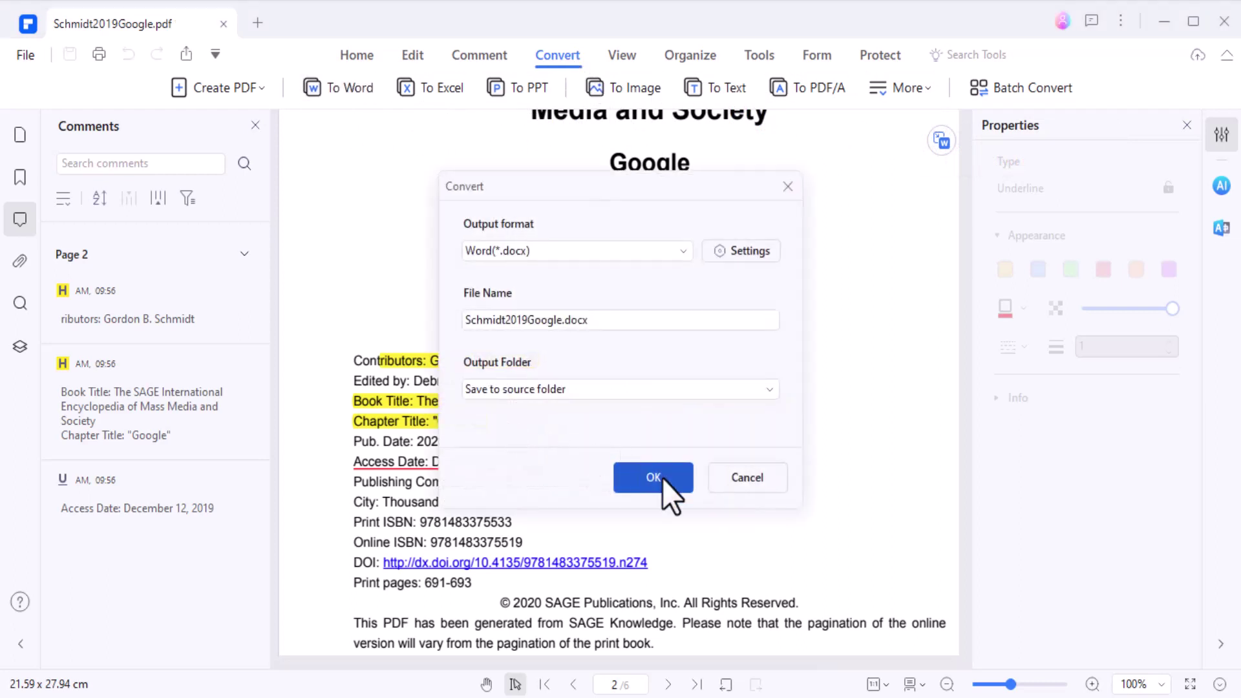
{"action": "left_click", "coordinate": [661, 465]}
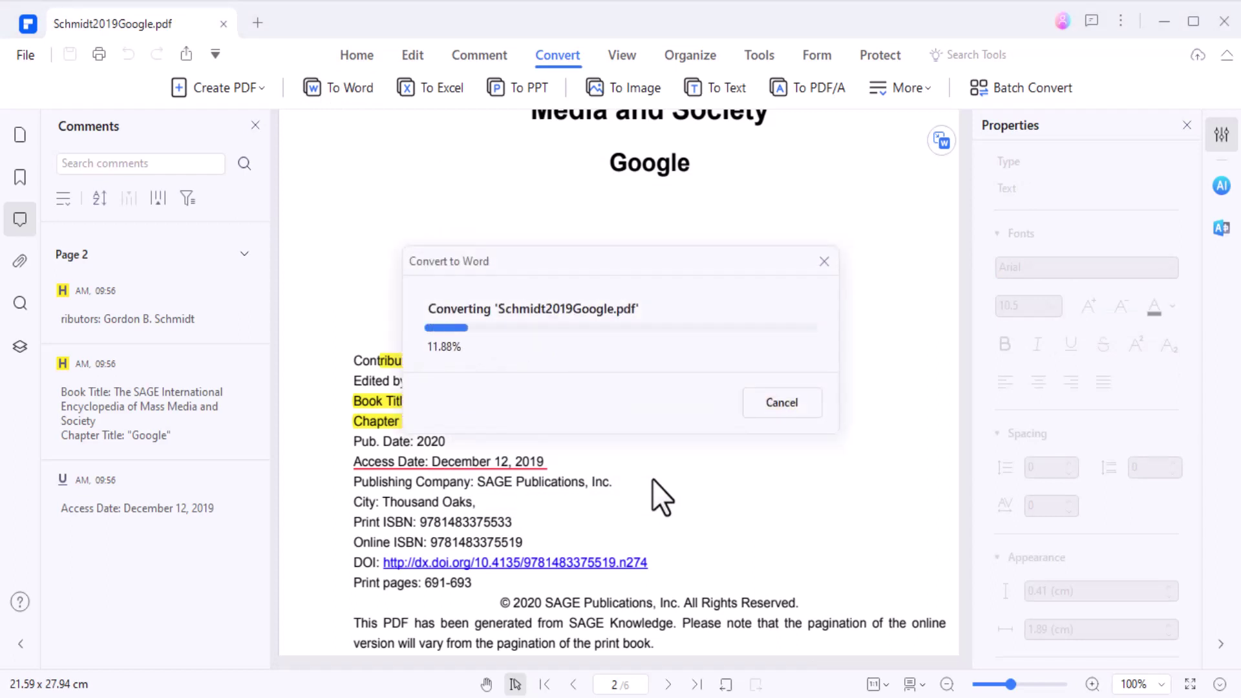
{"action": "left_click", "coordinate": [475, 55]}
{"action": "left_click", "coordinate": [679, 87]}
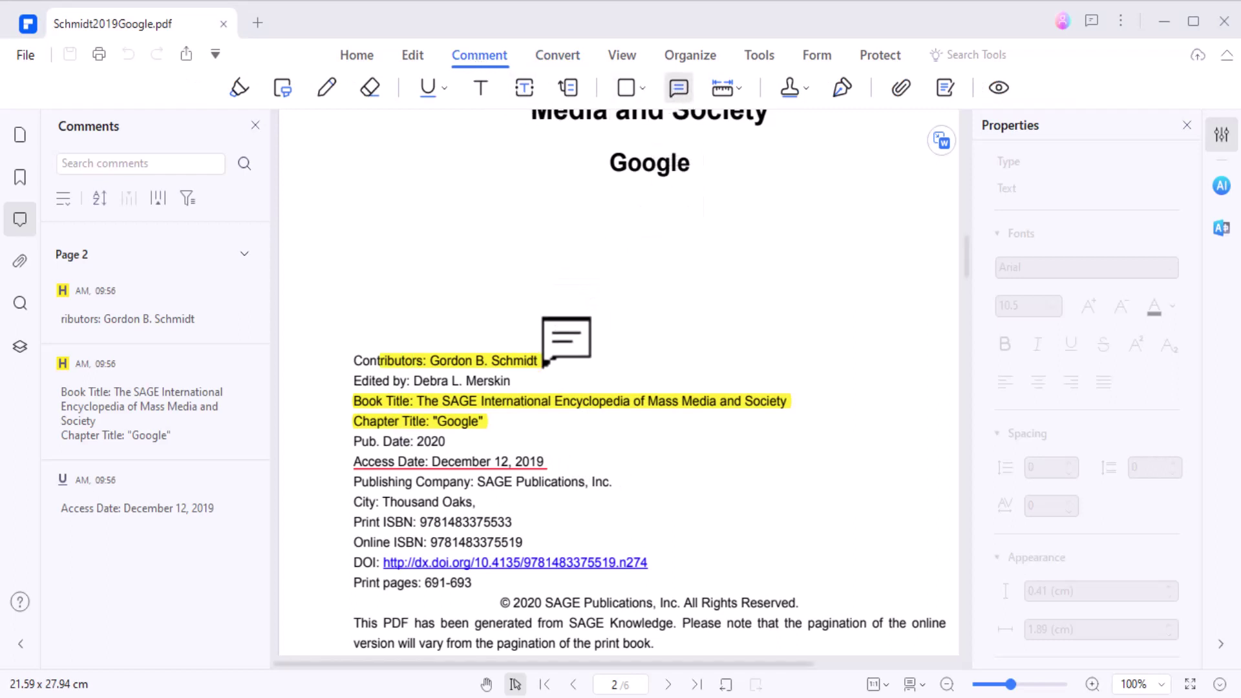
- Add a sticky note reading 'amazing' beside the Contributors line
{"action": "left_click", "coordinate": [559, 347]}
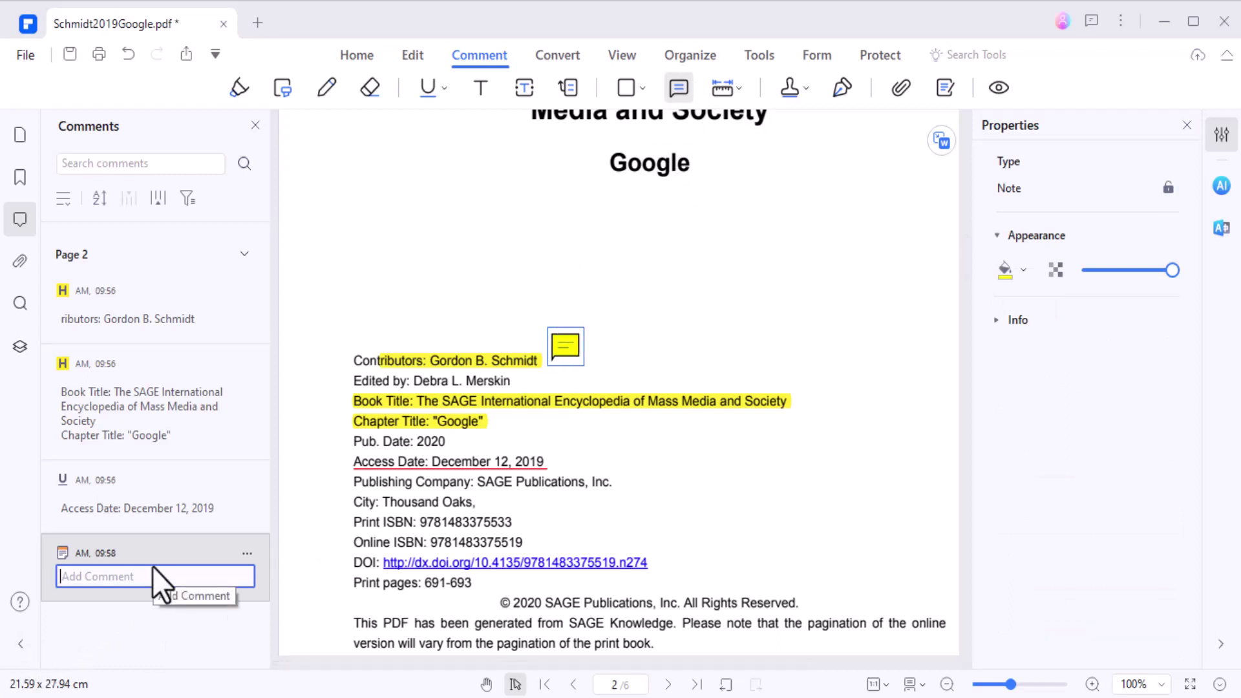
{"action": "type", "text": "amazing"}
{"action": "key", "text": "Return"}
{"action": "scroll", "coordinate": [471, 368], "scroll_direction": "down", "scroll_amount": 1}
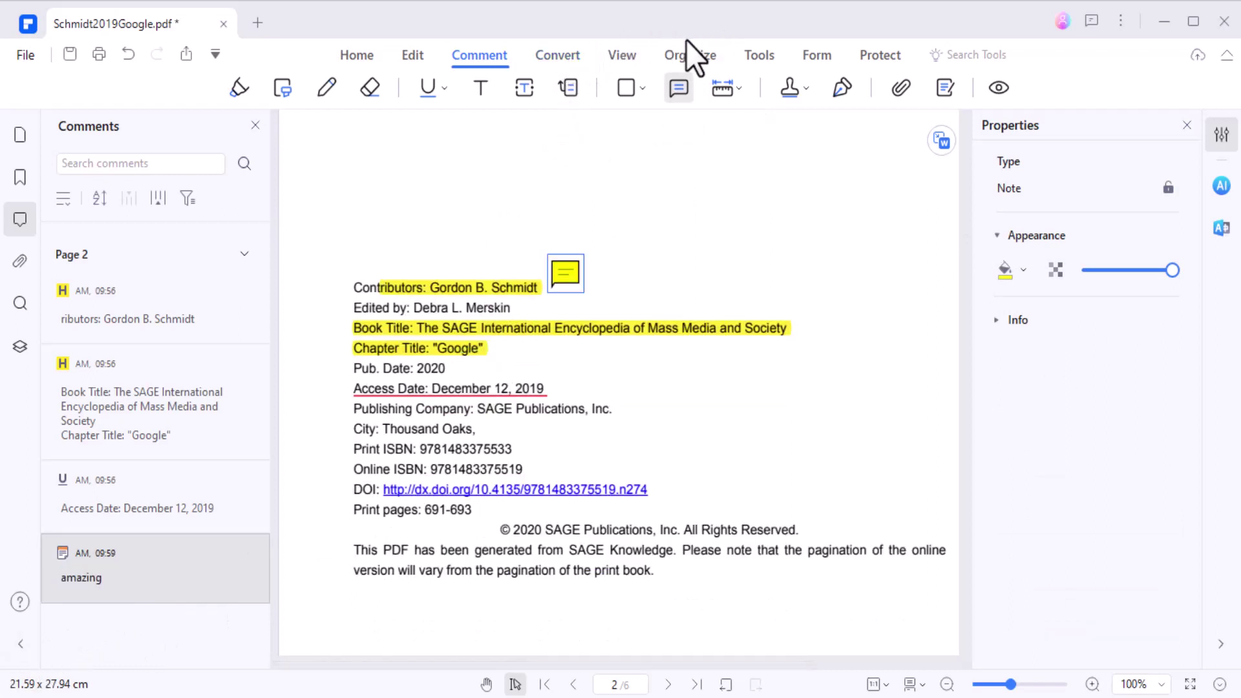
- Look through the Convert, View, Organize and Tools ribbons, then start Compress PDF
{"action": "left_click", "coordinate": [554, 56]}
{"action": "left_click", "coordinate": [619, 55]}
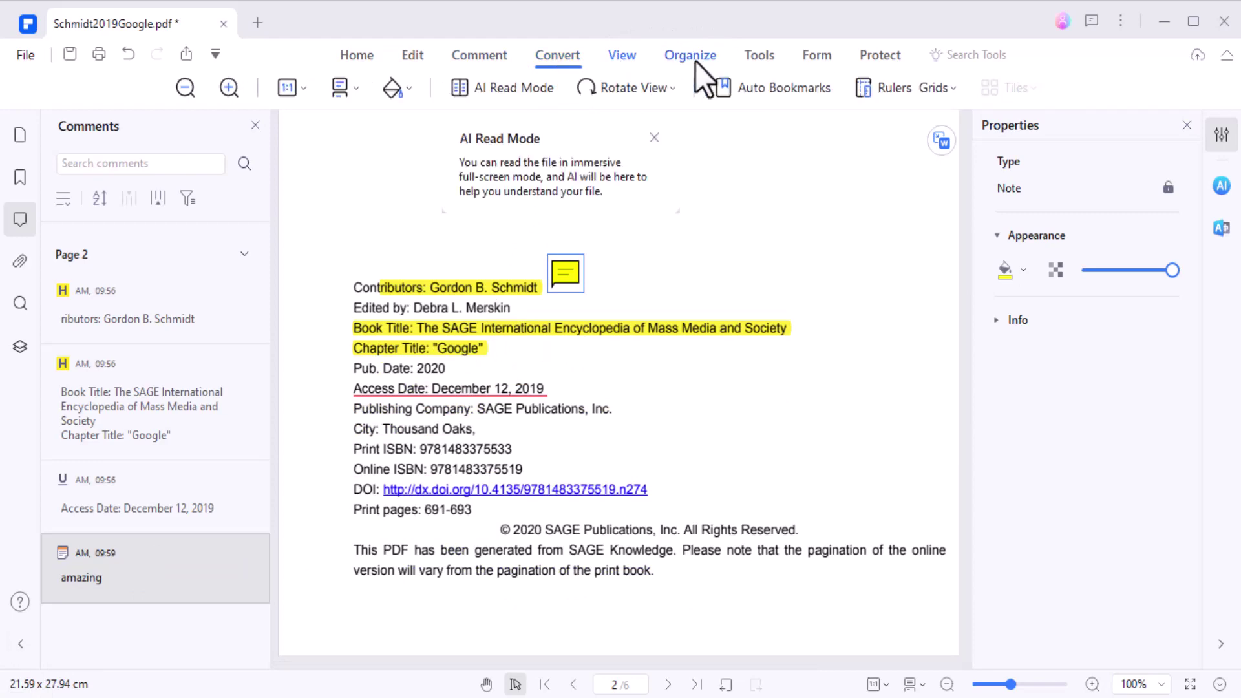
{"action": "left_click", "coordinate": [695, 59]}
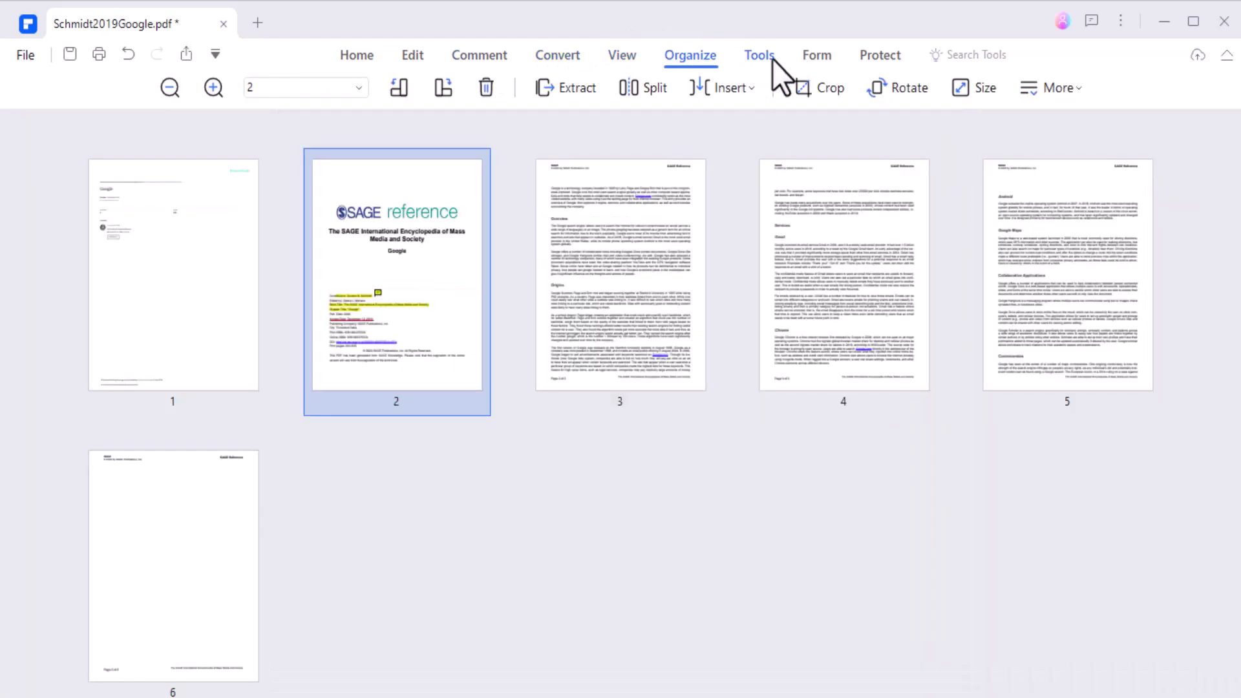
{"action": "left_click", "coordinate": [771, 59]}
{"action": "left_click", "coordinate": [642, 75]}
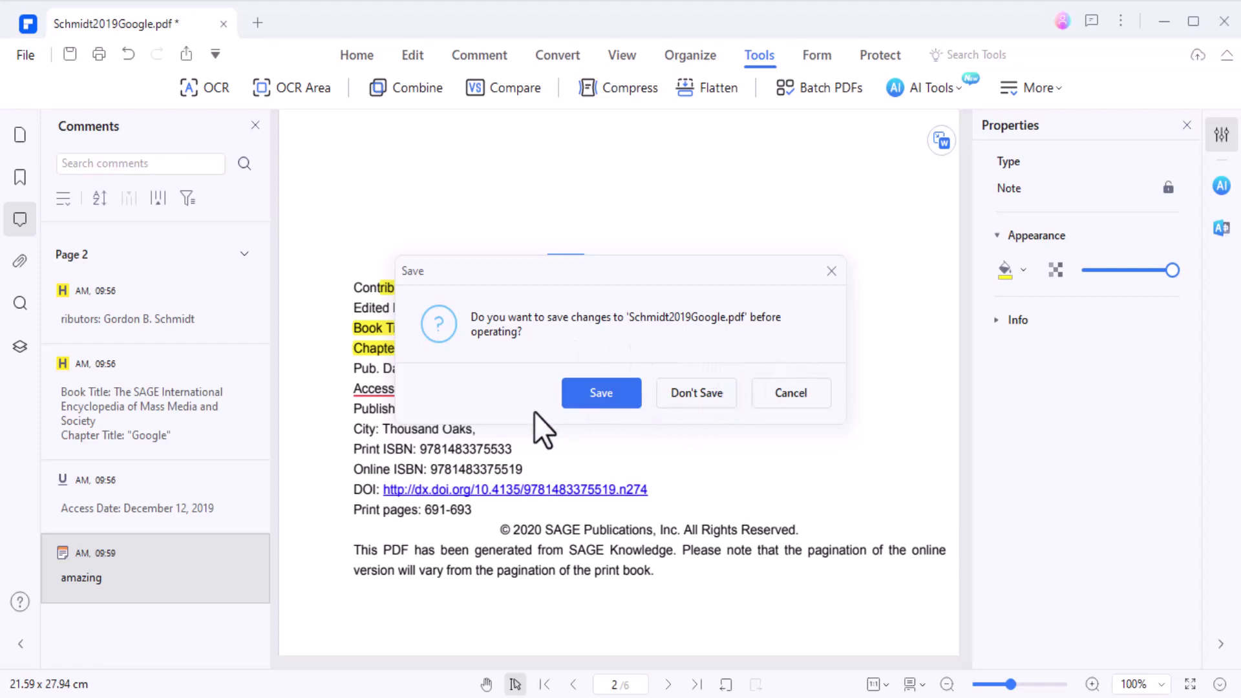
- Save changes and compress at Medium into Schmidt2019Google_Compress.pdf, 180.82 KB down to 140.15 KB
{"action": "left_click", "coordinate": [597, 395]}
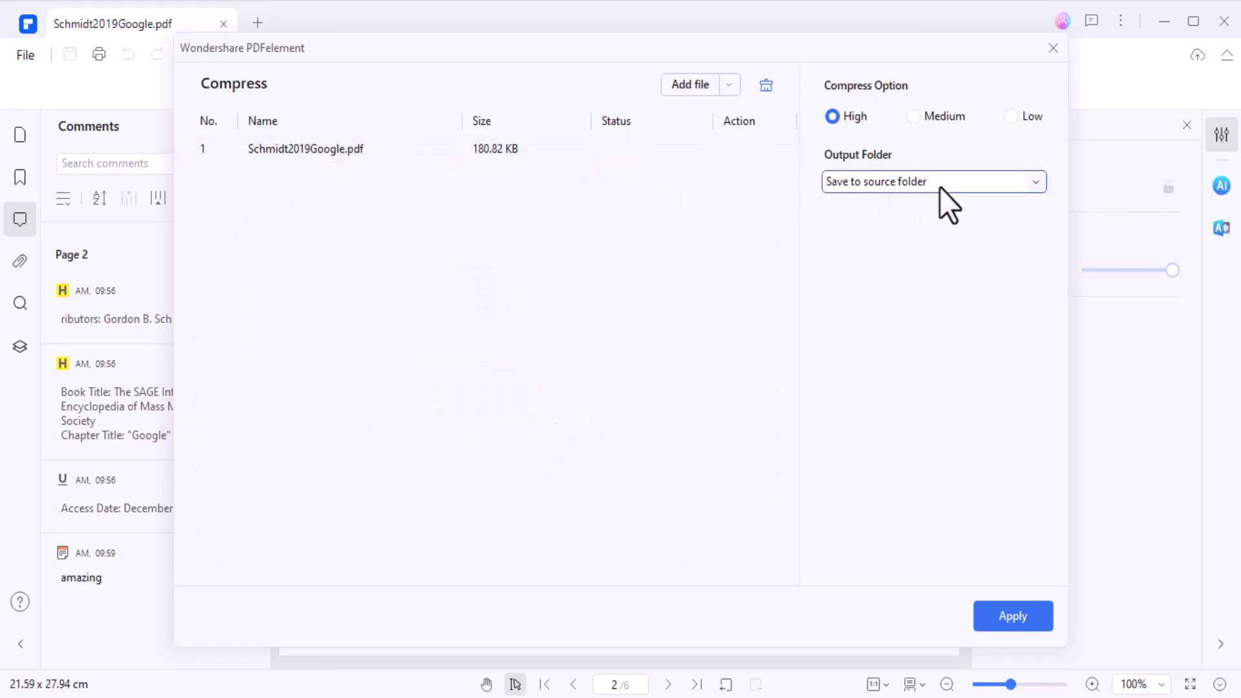
{"action": "left_click", "coordinate": [921, 113]}
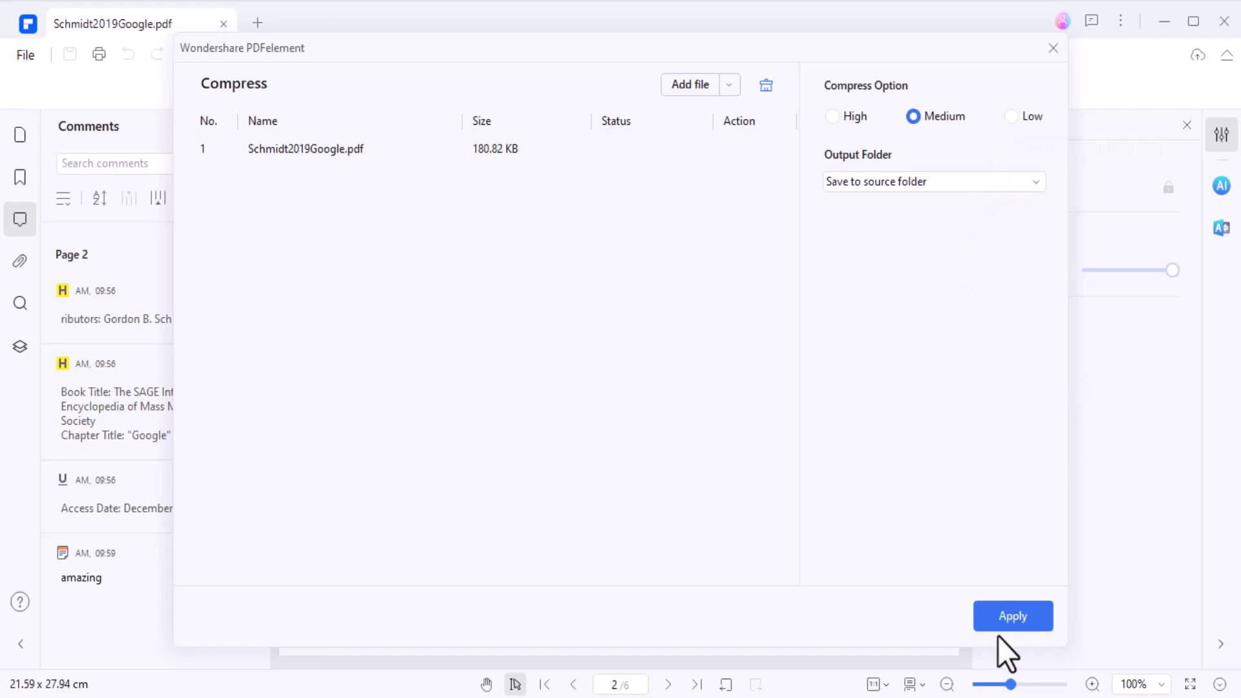
{"action": "left_click", "coordinate": [1013, 616]}
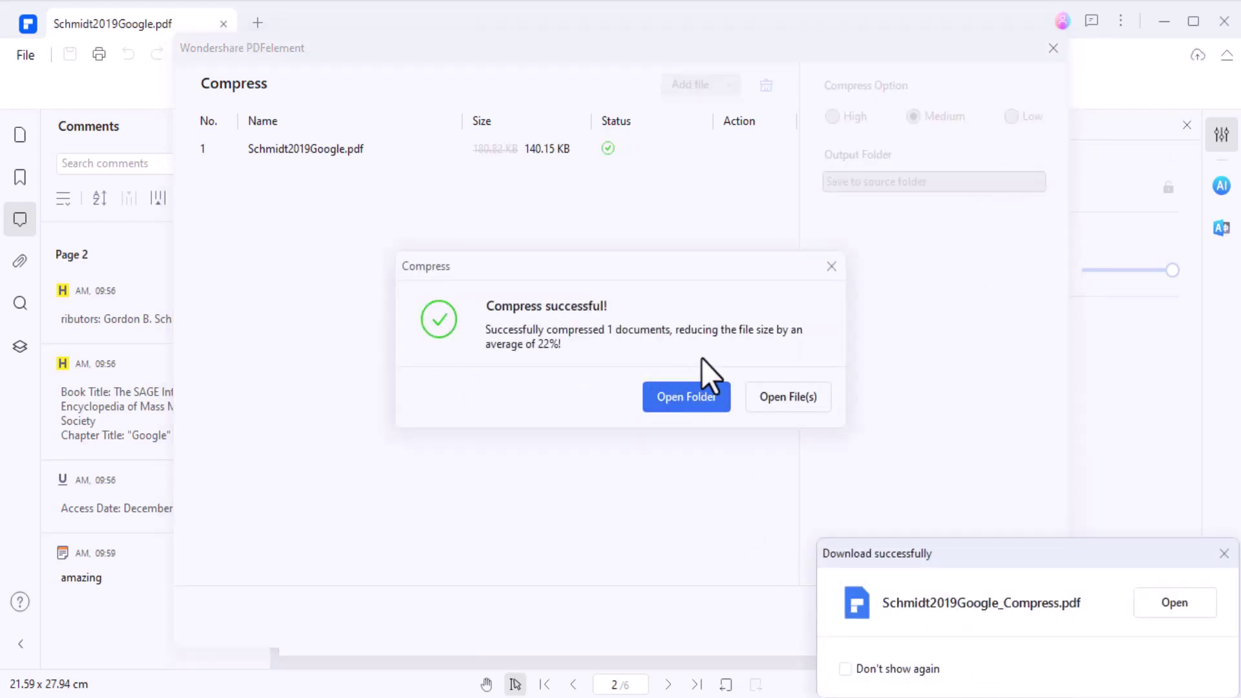
{"action": "left_click", "coordinate": [829, 268]}
{"action": "left_click", "coordinate": [1053, 48]}
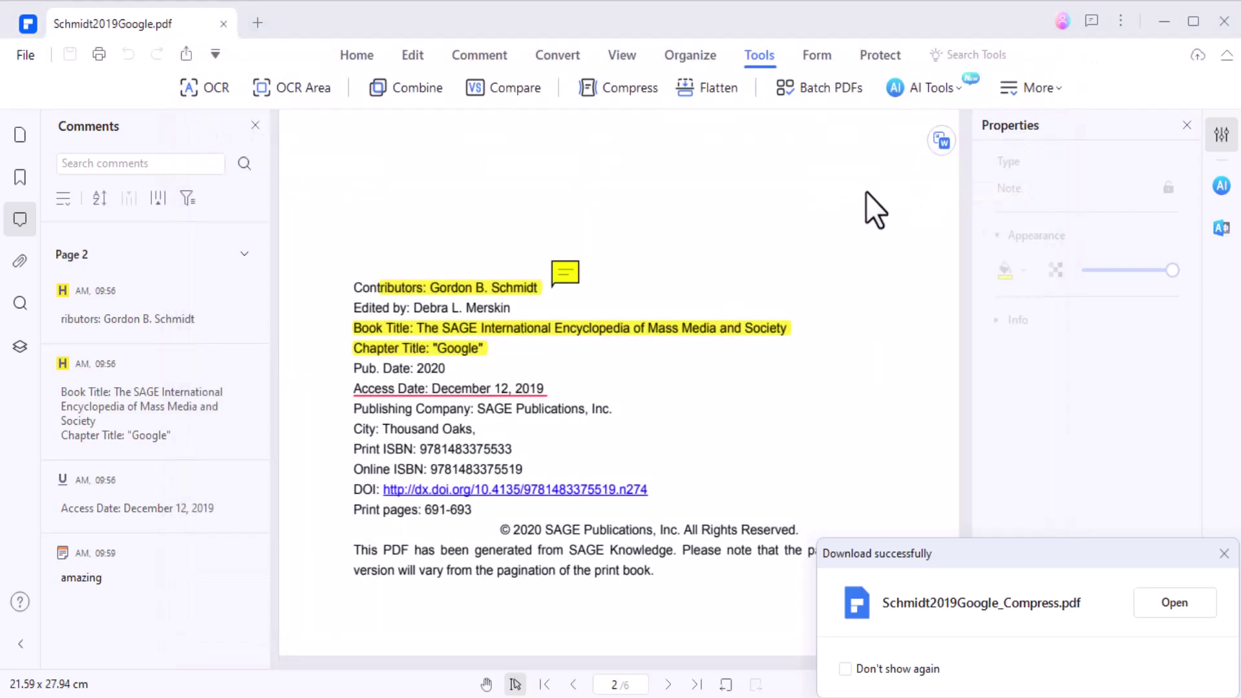
- Encrypt the PDF with open and permission passwords, restricted printing and editing, 128-bit AES
{"action": "left_click", "coordinate": [828, 57]}
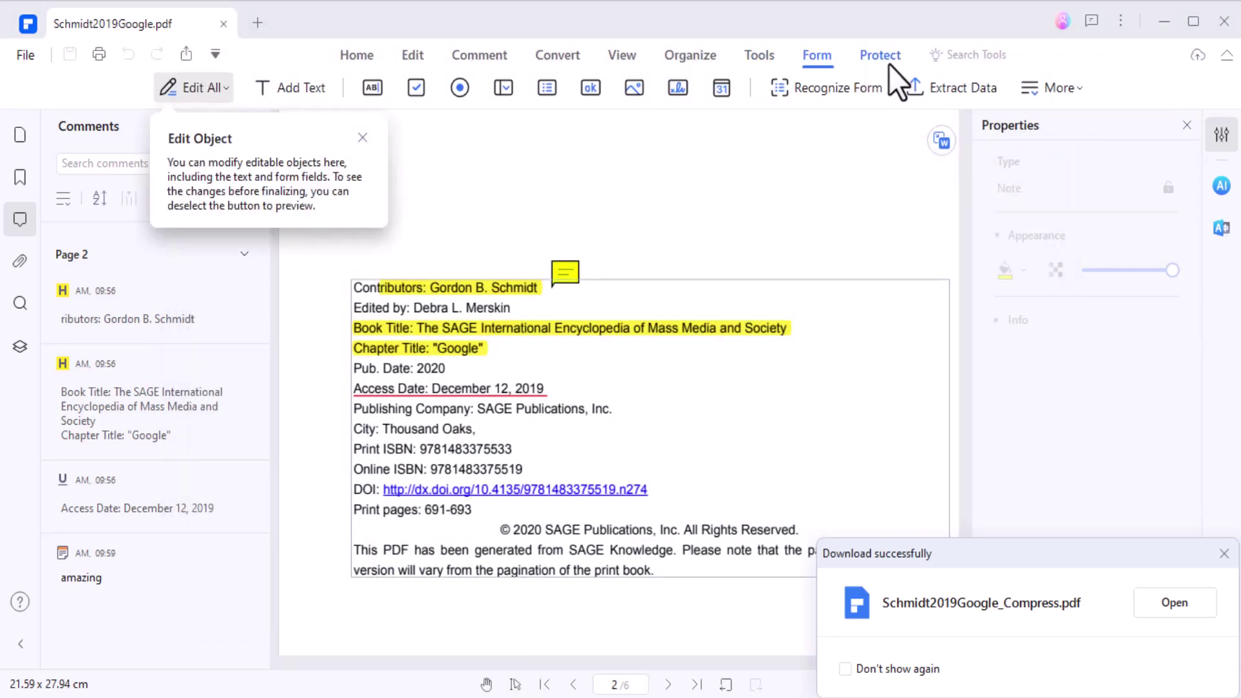
{"action": "left_click", "coordinate": [889, 64]}
{"action": "left_click", "coordinate": [267, 97]}
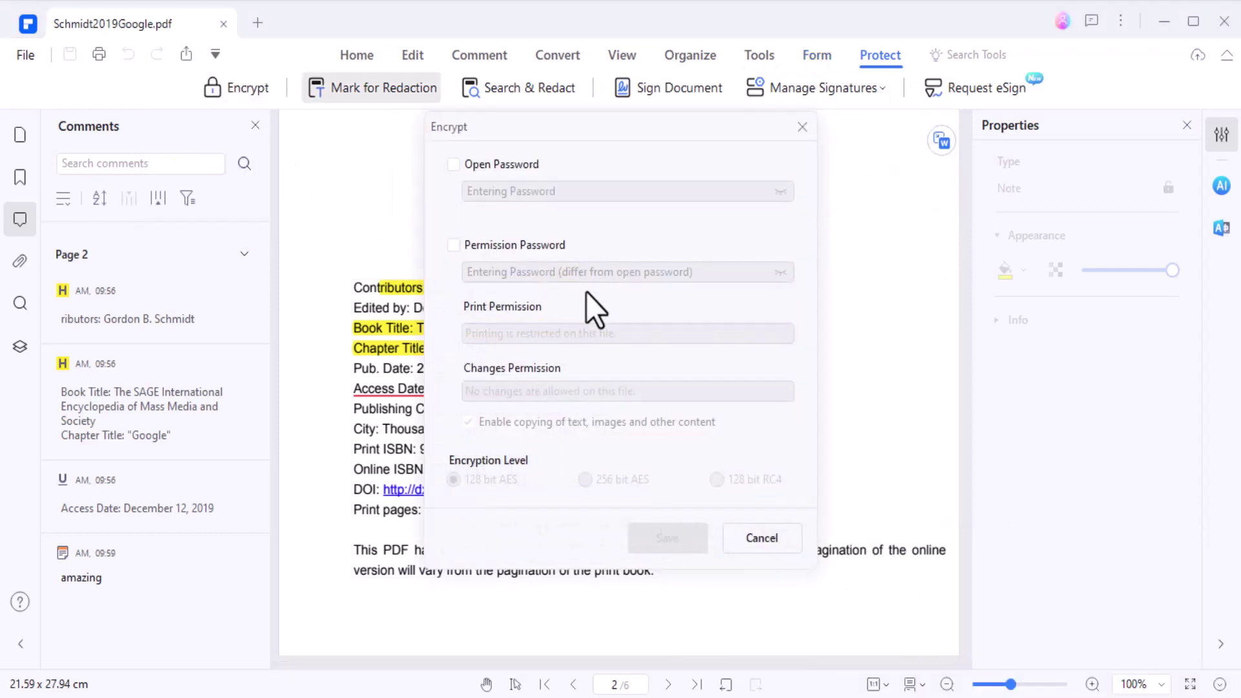
{"action": "left_click", "coordinate": [453, 165]}
{"action": "left_click", "coordinate": [453, 245]}
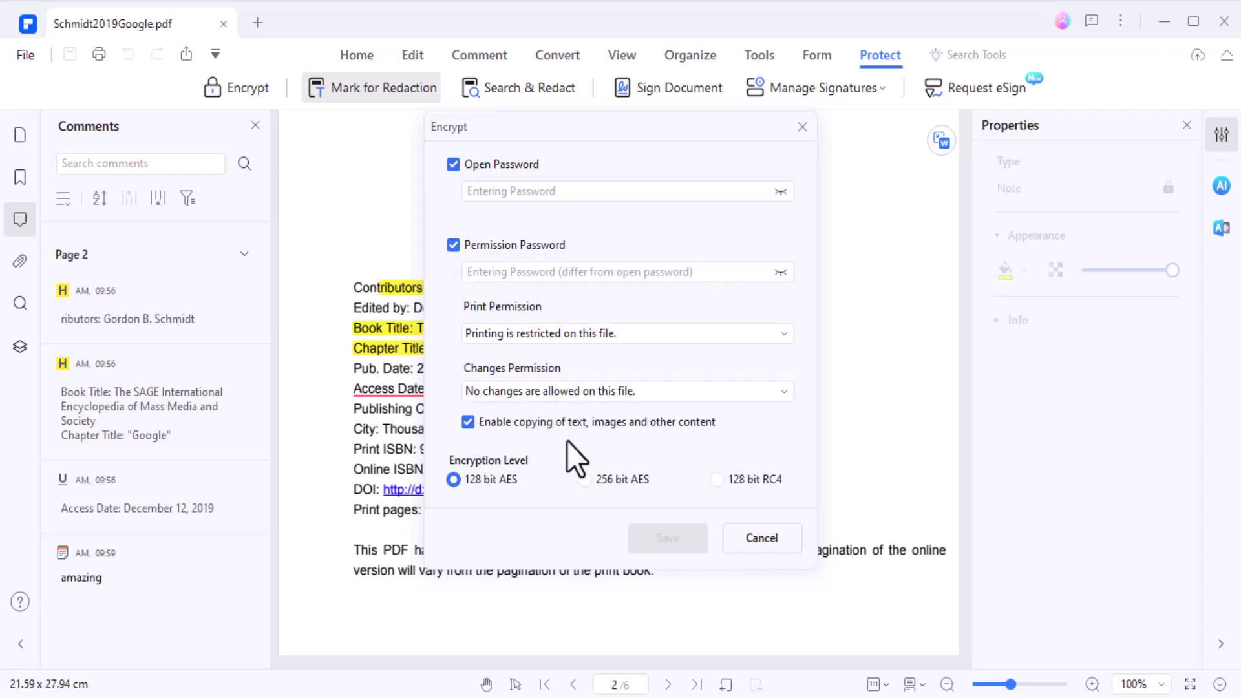
{"action": "left_click", "coordinate": [661, 333]}
{"action": "left_click", "coordinate": [665, 343]}
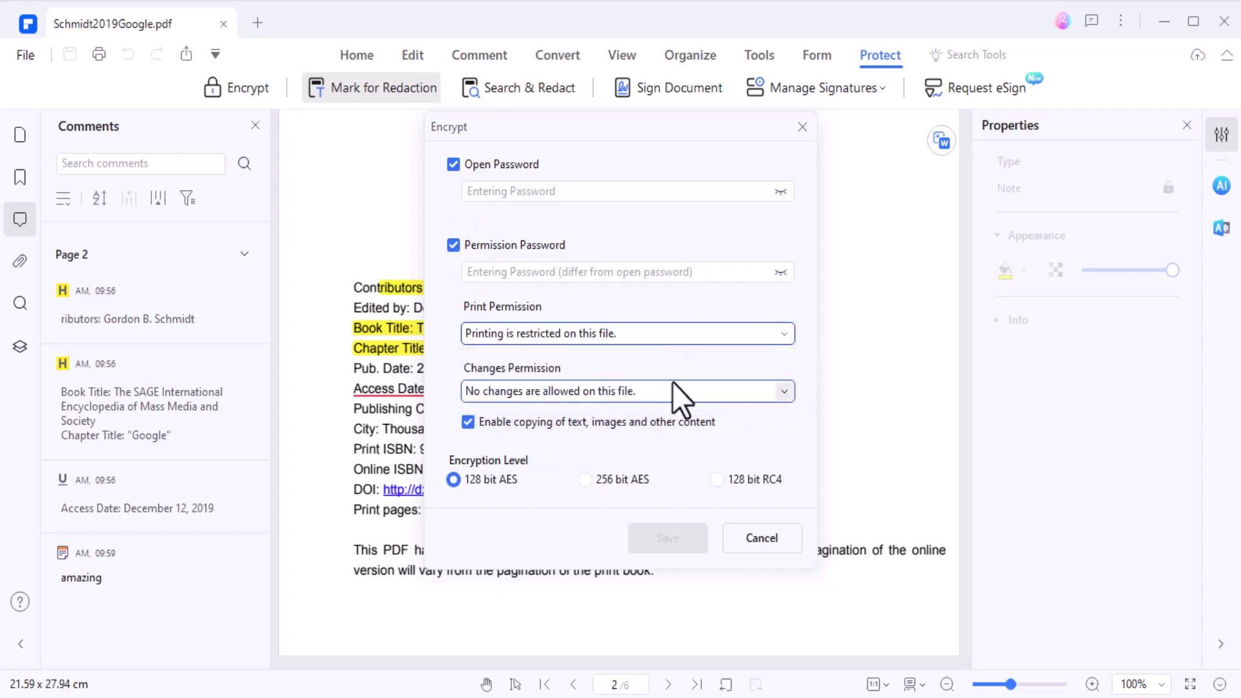
{"action": "left_click", "coordinate": [672, 389]}
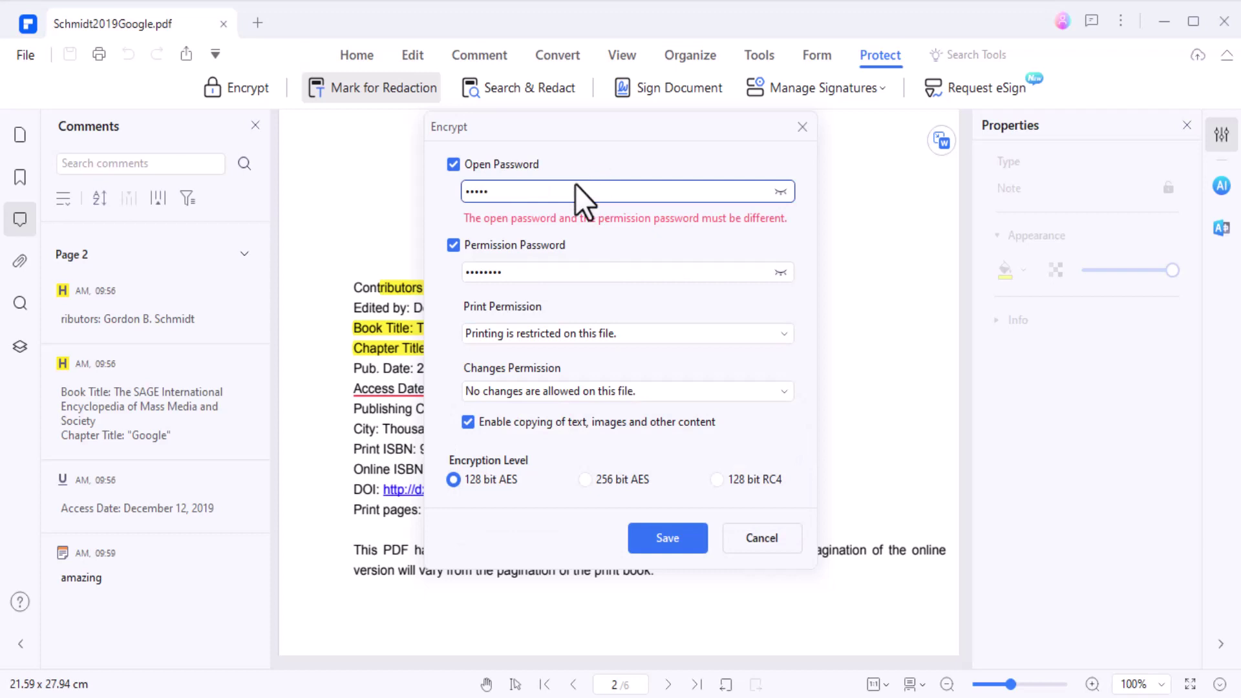
{"action": "left_click", "coordinate": [662, 545]}
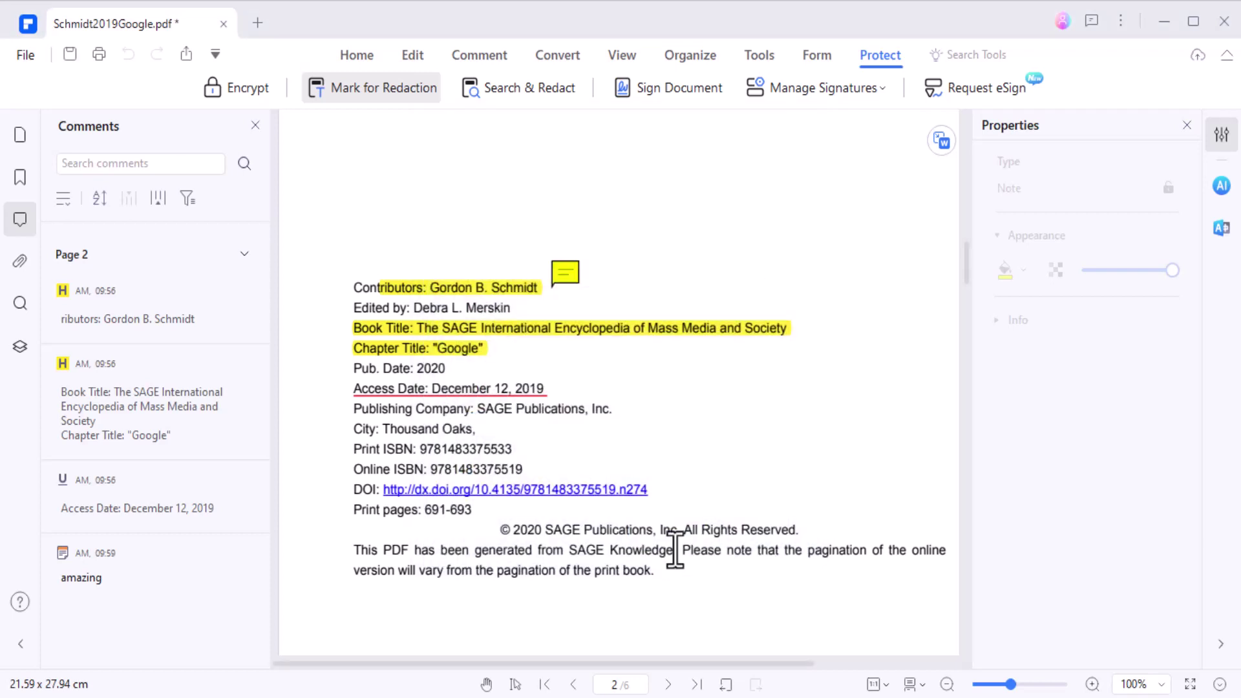
{"action": "left_click", "coordinate": [413, 57]}
{"action": "left_click", "coordinate": [790, 95]}
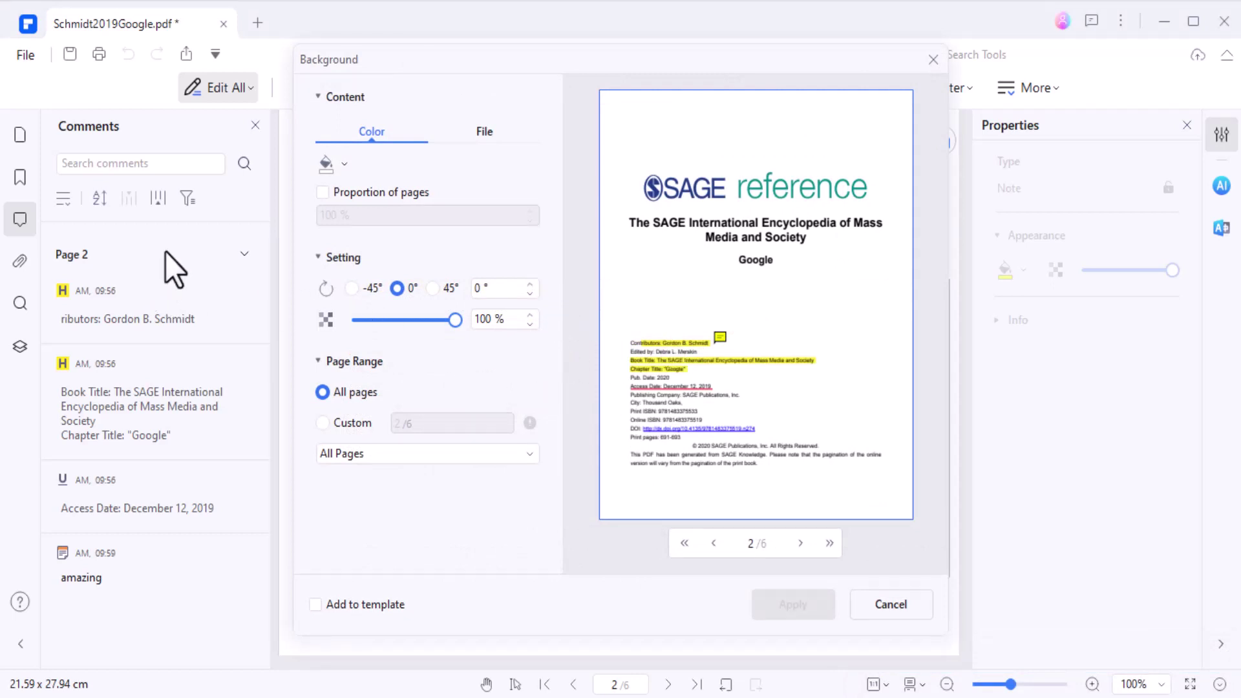
{"action": "left_click", "coordinate": [328, 168]}
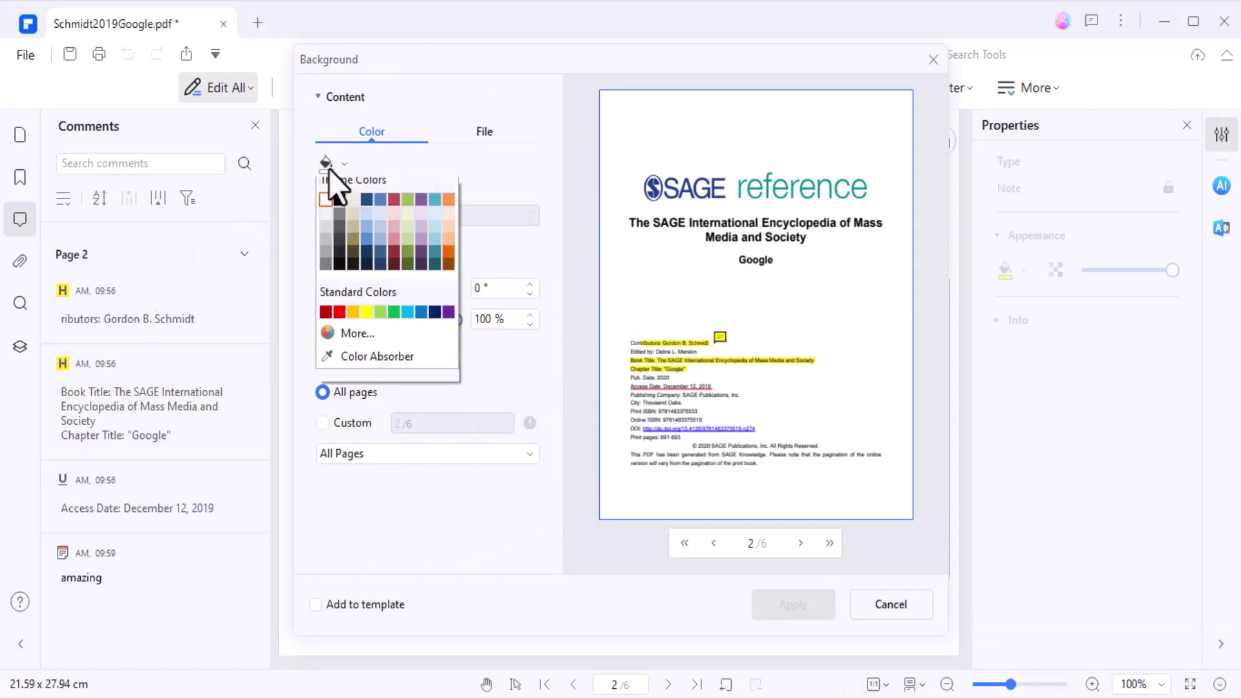
{"action": "left_click", "coordinate": [392, 258]}
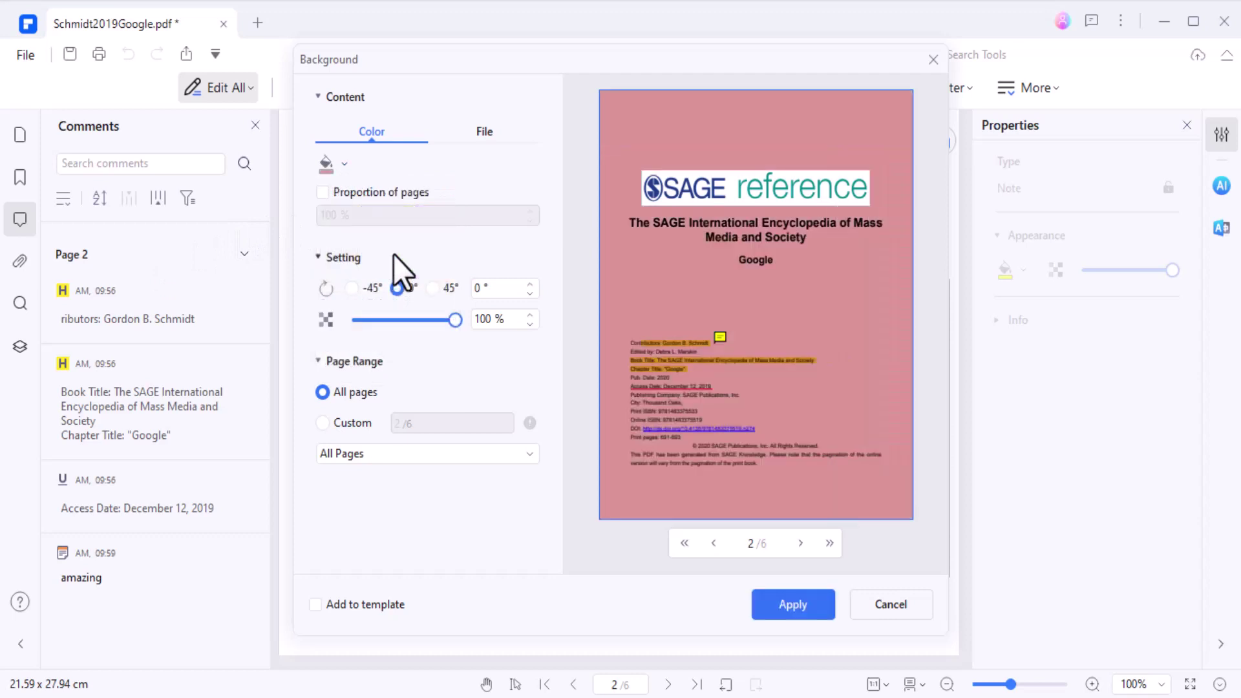
{"action": "left_click", "coordinate": [331, 165]}
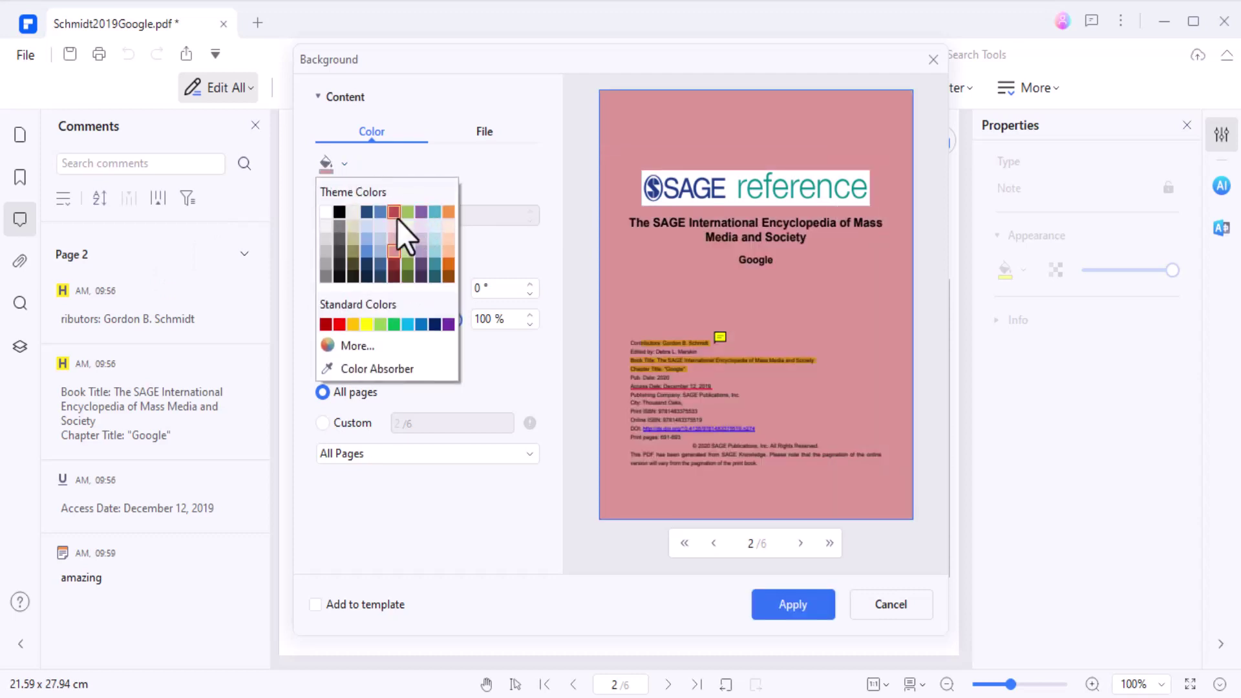
{"action": "left_click", "coordinate": [393, 213]}
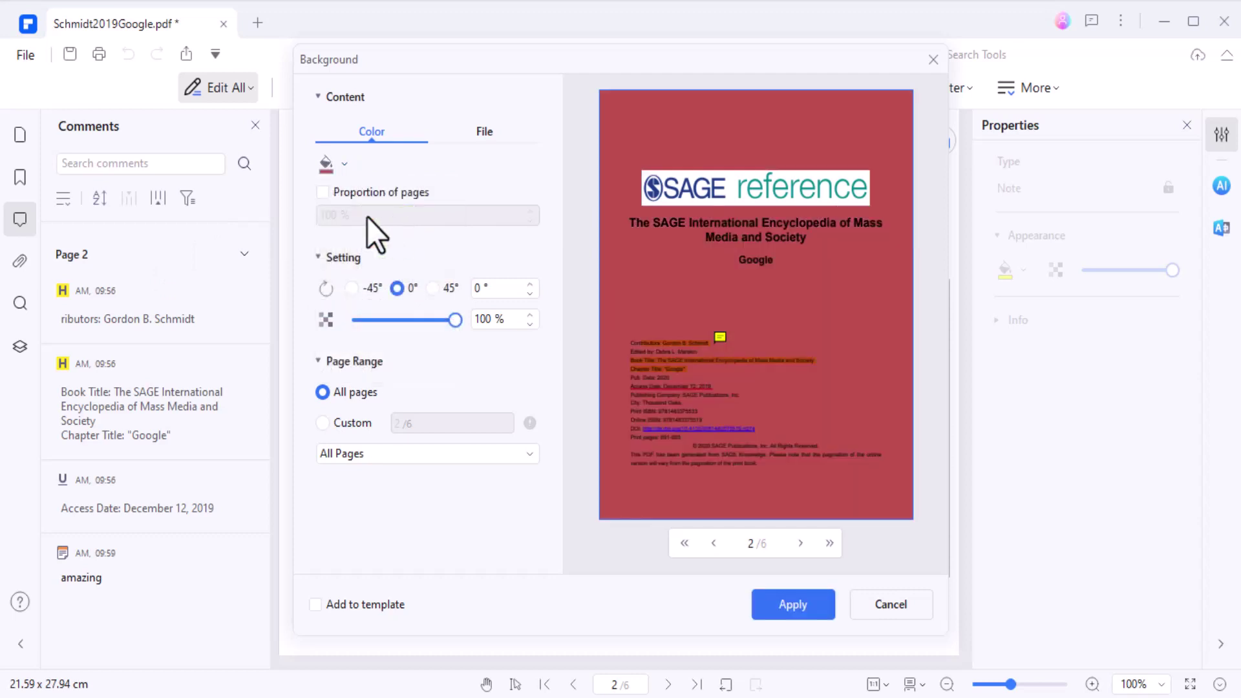
{"action": "left_click", "coordinate": [337, 164]}
{"action": "left_click", "coordinate": [326, 215]}
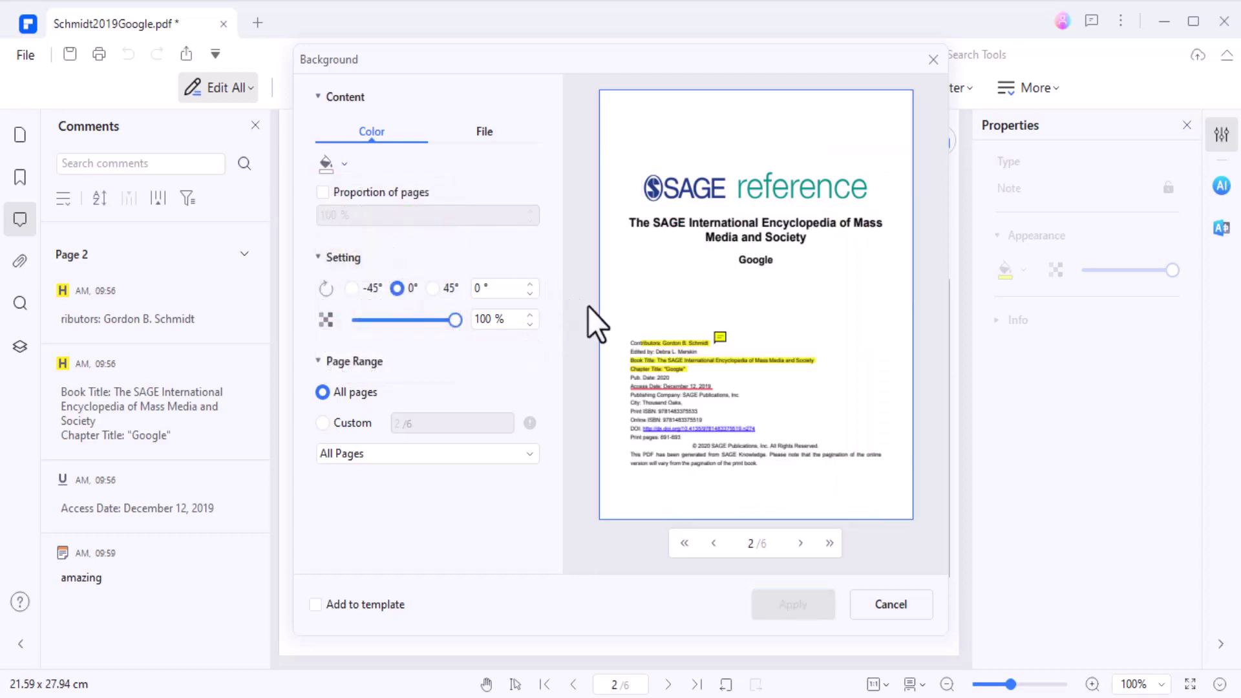
{"action": "left_click", "coordinate": [922, 592]}
- Start a new text watermark with the content 'waterma' in the Add Watermark dialog
{"action": "left_click", "coordinate": [676, 85]}
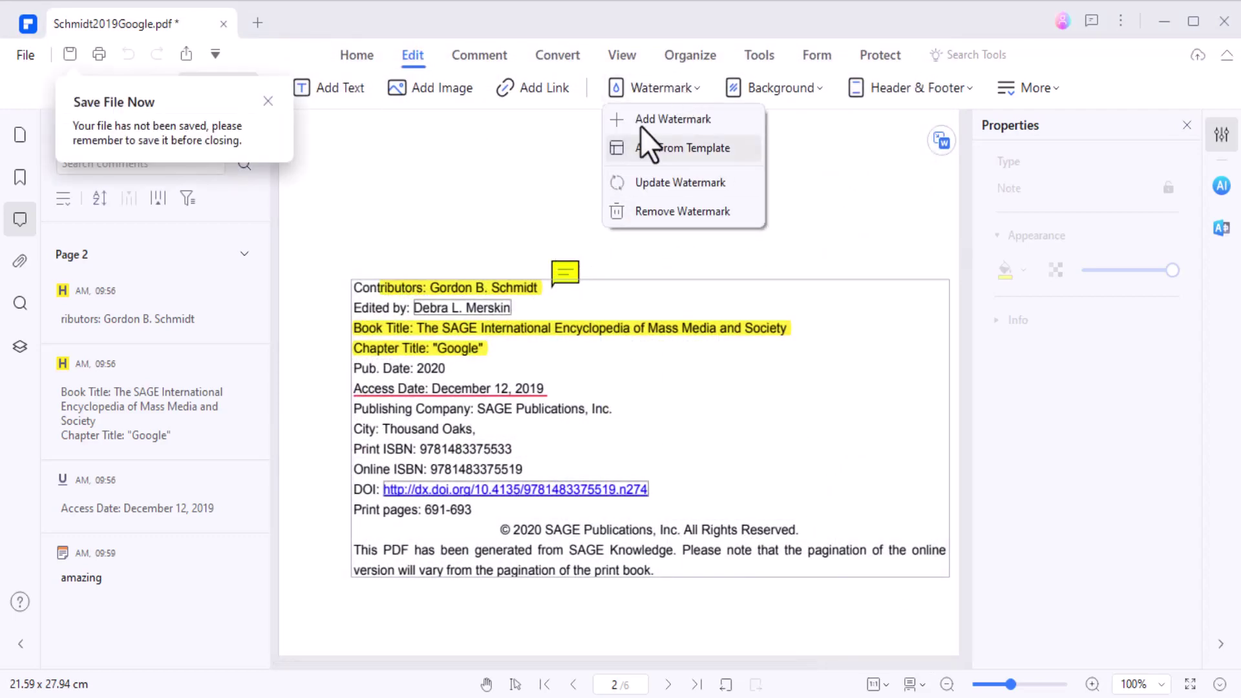
{"action": "left_click", "coordinate": [662, 110]}
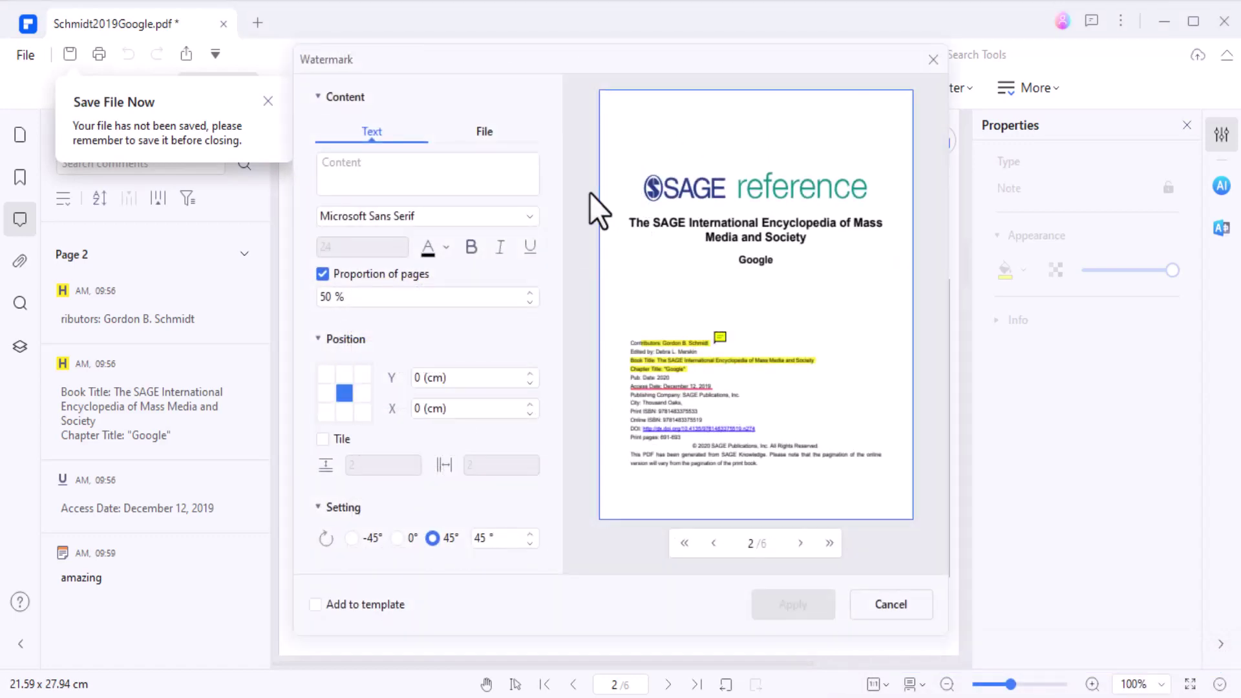
{"action": "left_click", "coordinate": [459, 179]}
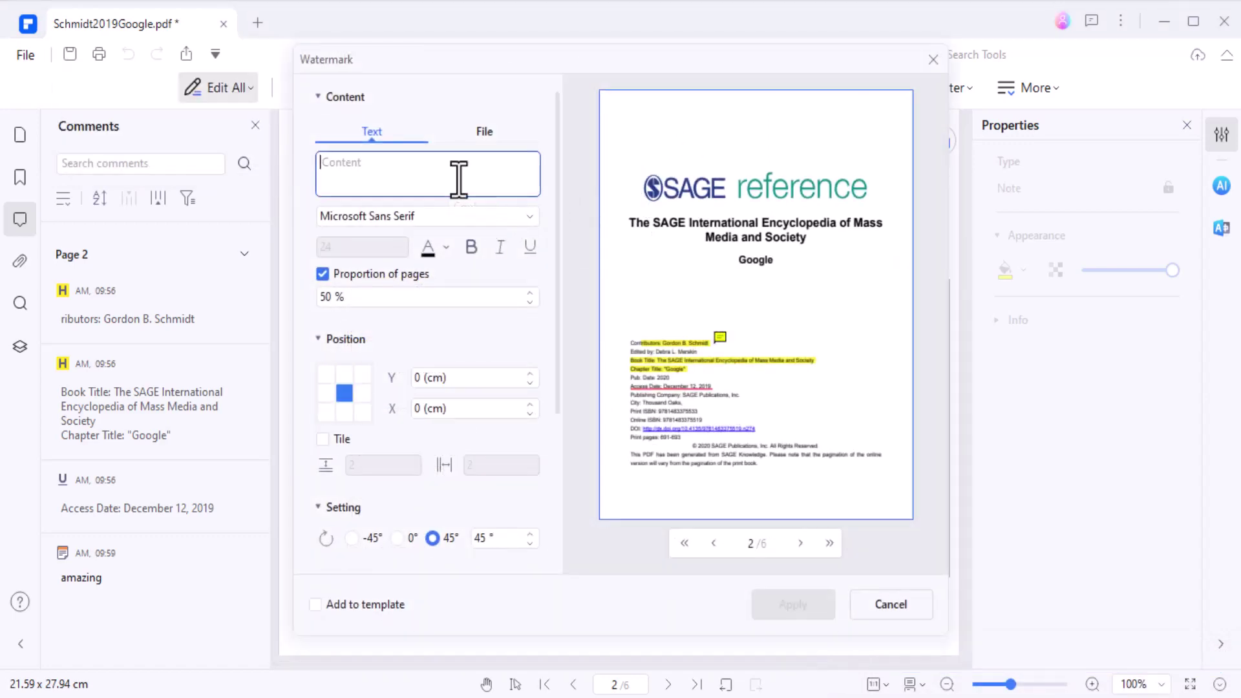
{"action": "type", "text": "watermae"}
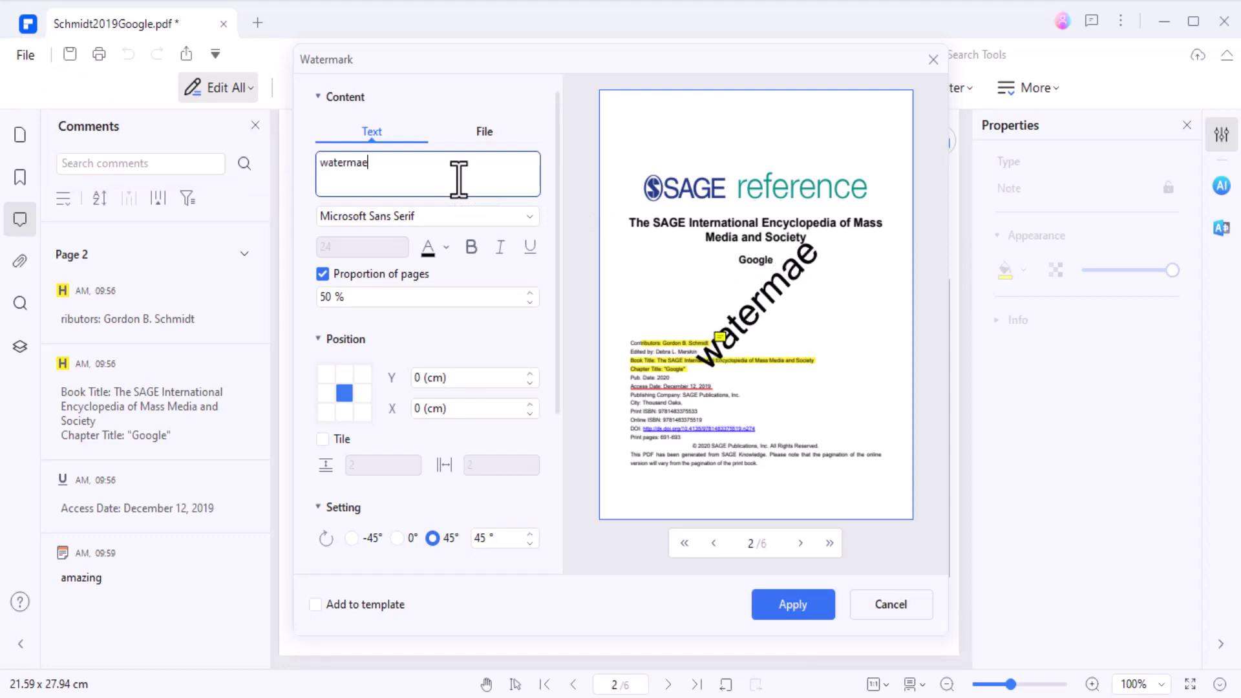
{"action": "scroll", "coordinate": [421, 395], "scroll_direction": "down", "scroll_amount": 3}
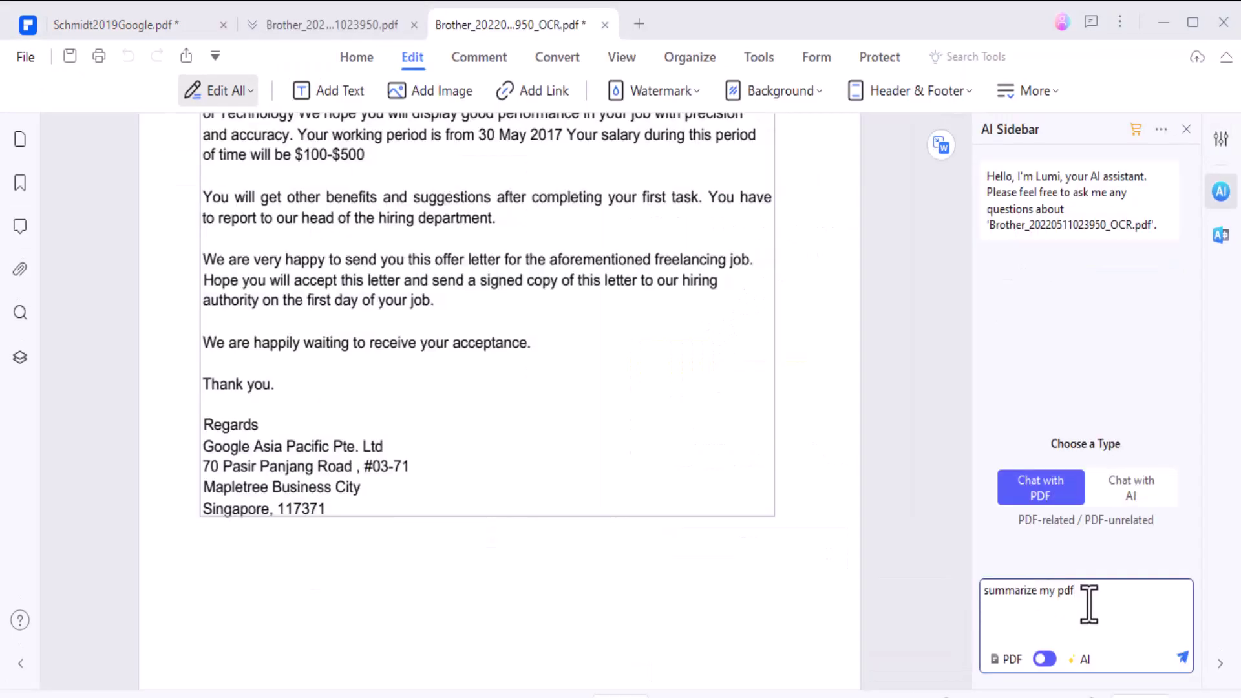
- Send the summarize request to the AI assistant for the job offer letter
{"action": "left_click", "coordinate": [1183, 658]}
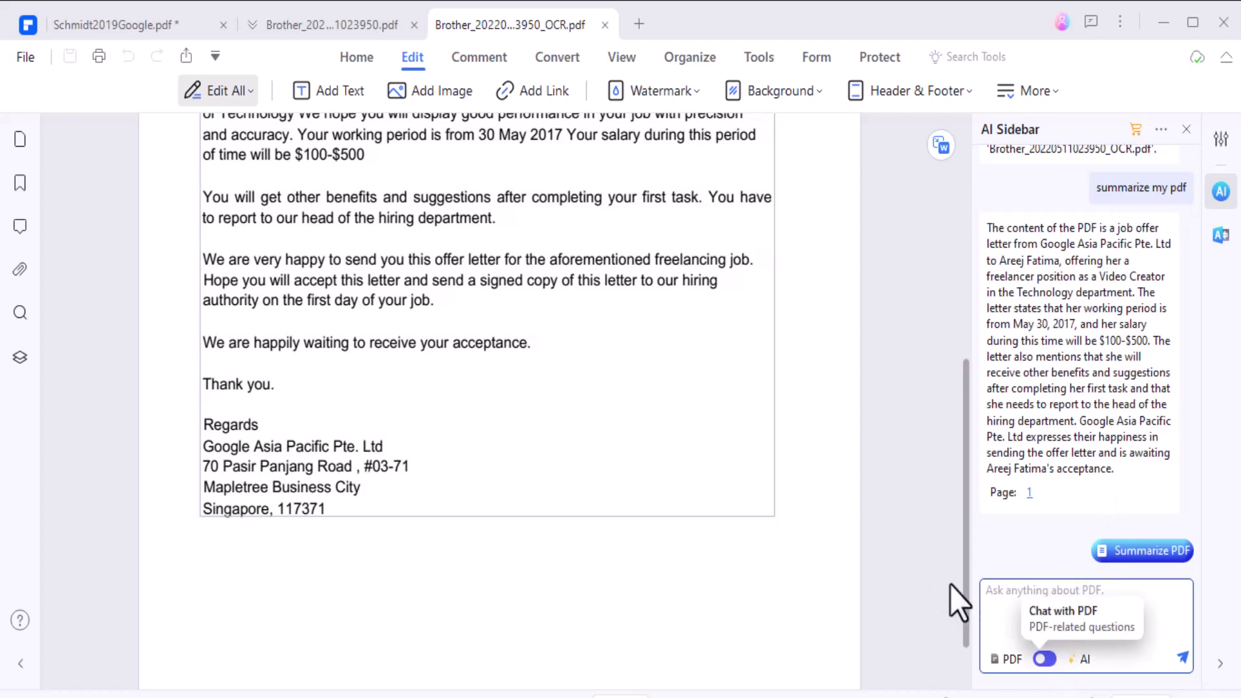
{"action": "left_click", "coordinate": [355, 55]}
{"action": "left_click", "coordinate": [817, 91]}
- AI-proofread the offer letter page, then run AI-written detection, which judges it human written
{"action": "left_click", "coordinate": [886, 155]}
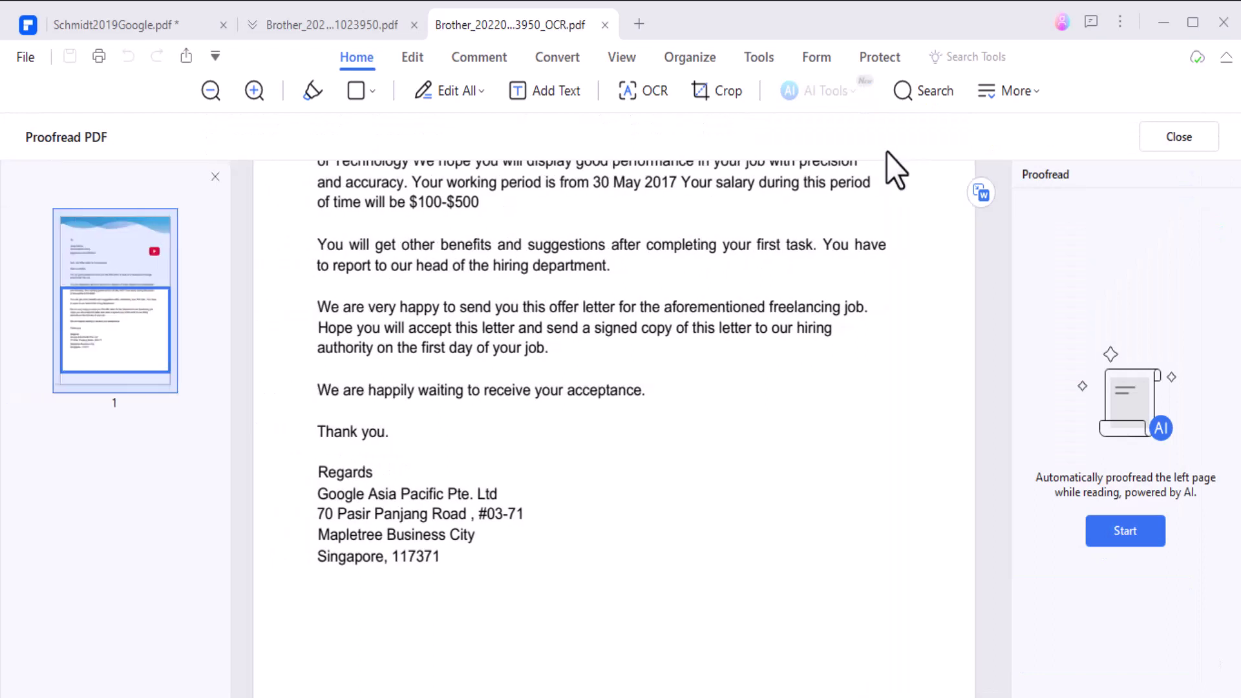
{"action": "left_click", "coordinate": [1131, 529]}
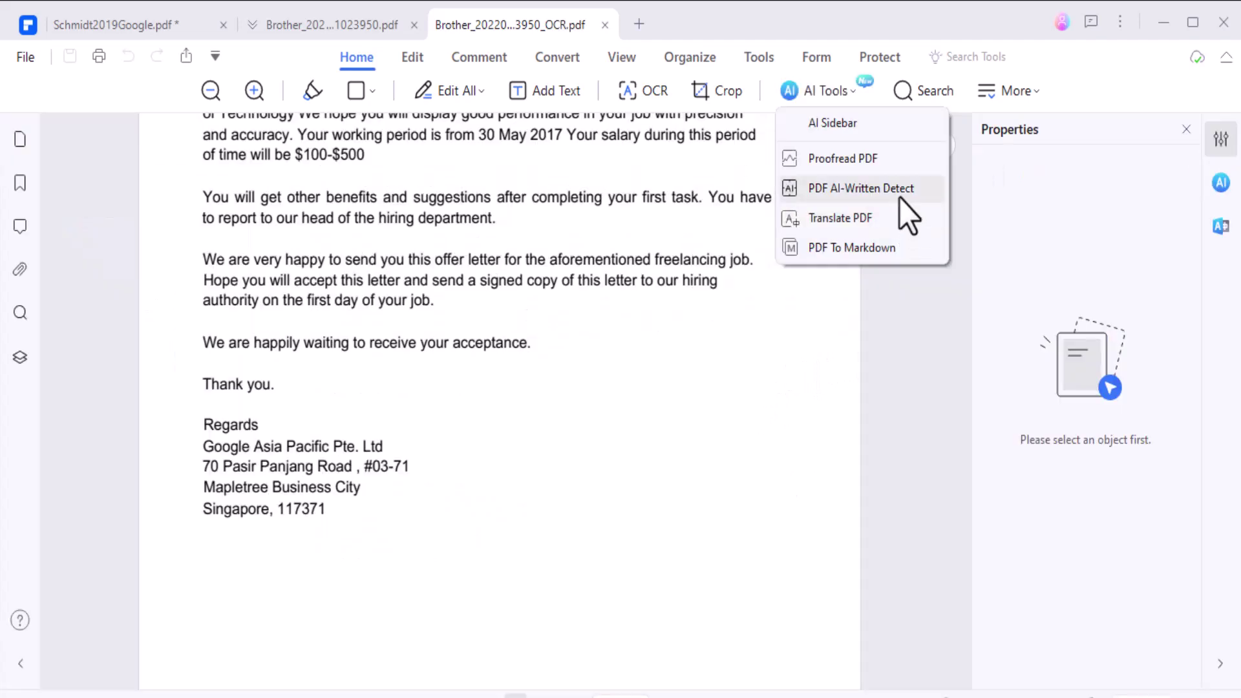
{"action": "left_click", "coordinate": [898, 198]}
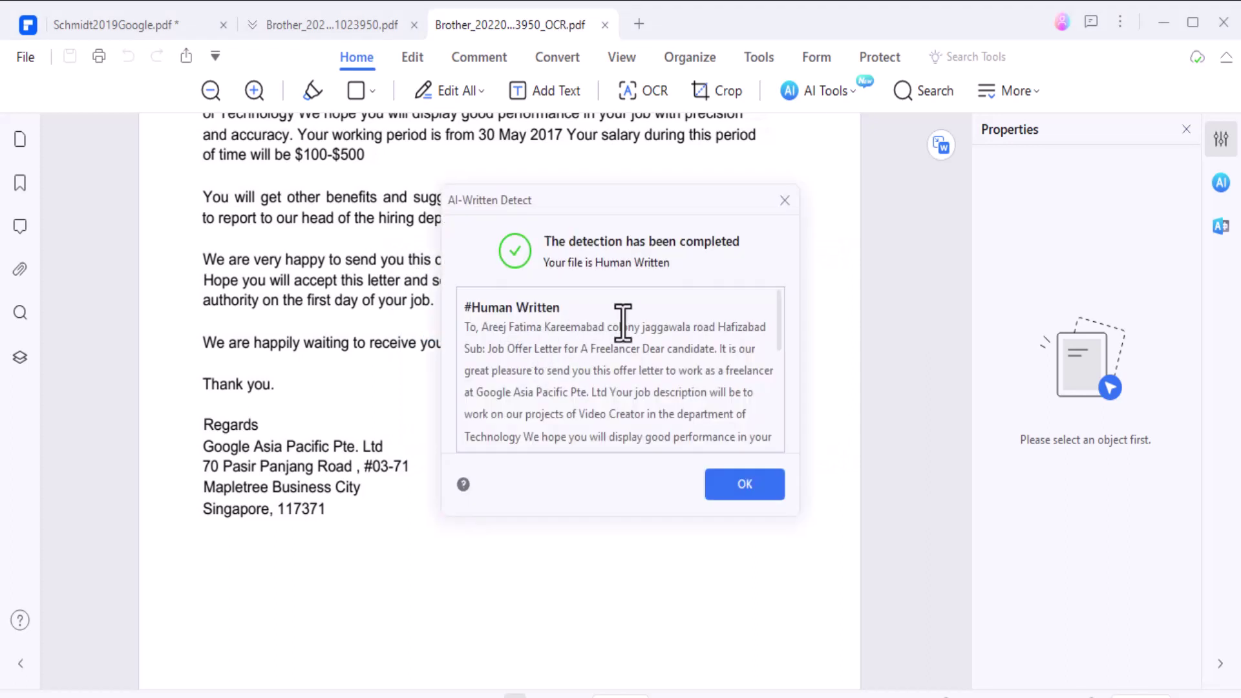
{"action": "scroll", "coordinate": [588, 309], "scroll_direction": "down", "scroll_amount": 5}
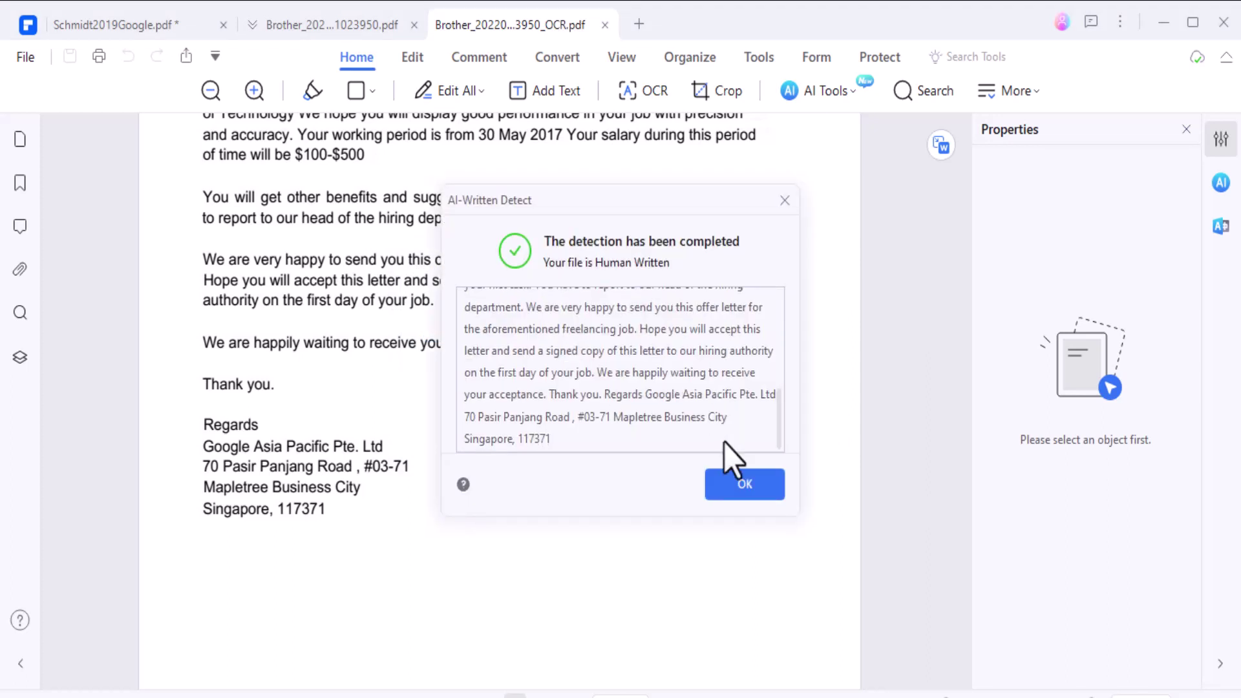
{"action": "scroll", "coordinate": [632, 393], "scroll_direction": "up", "scroll_amount": 5}
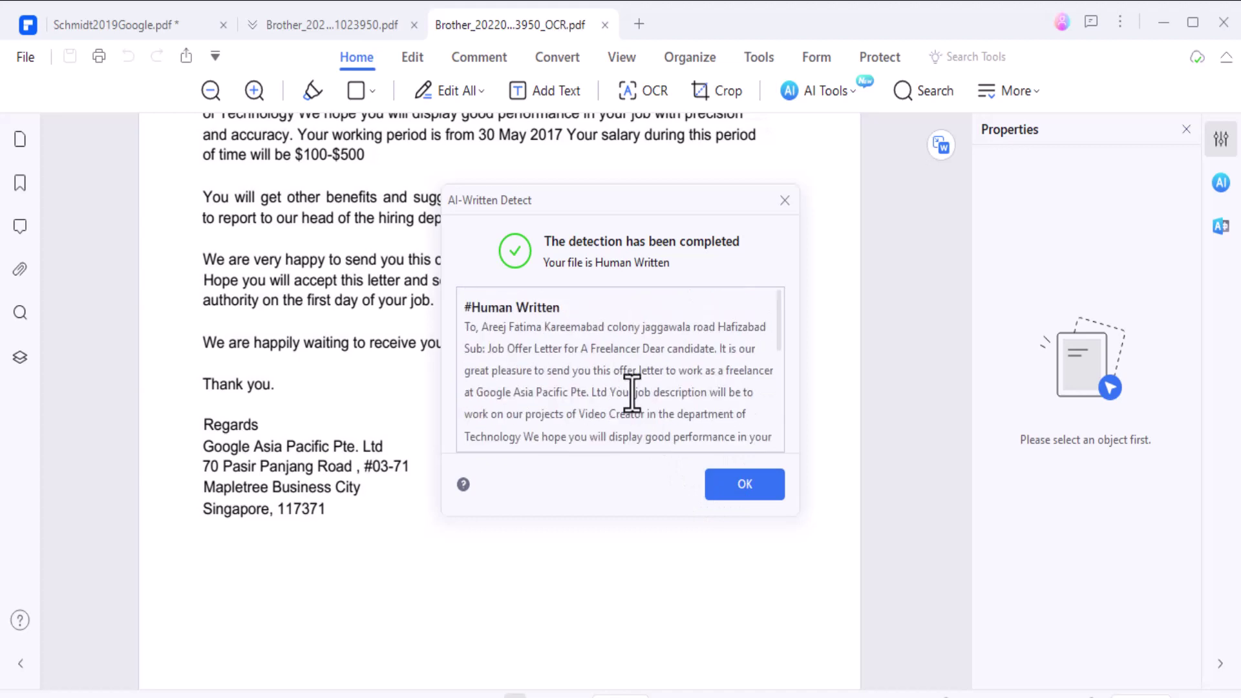
{"action": "scroll", "coordinate": [632, 392], "scroll_direction": "down", "scroll_amount": 1}
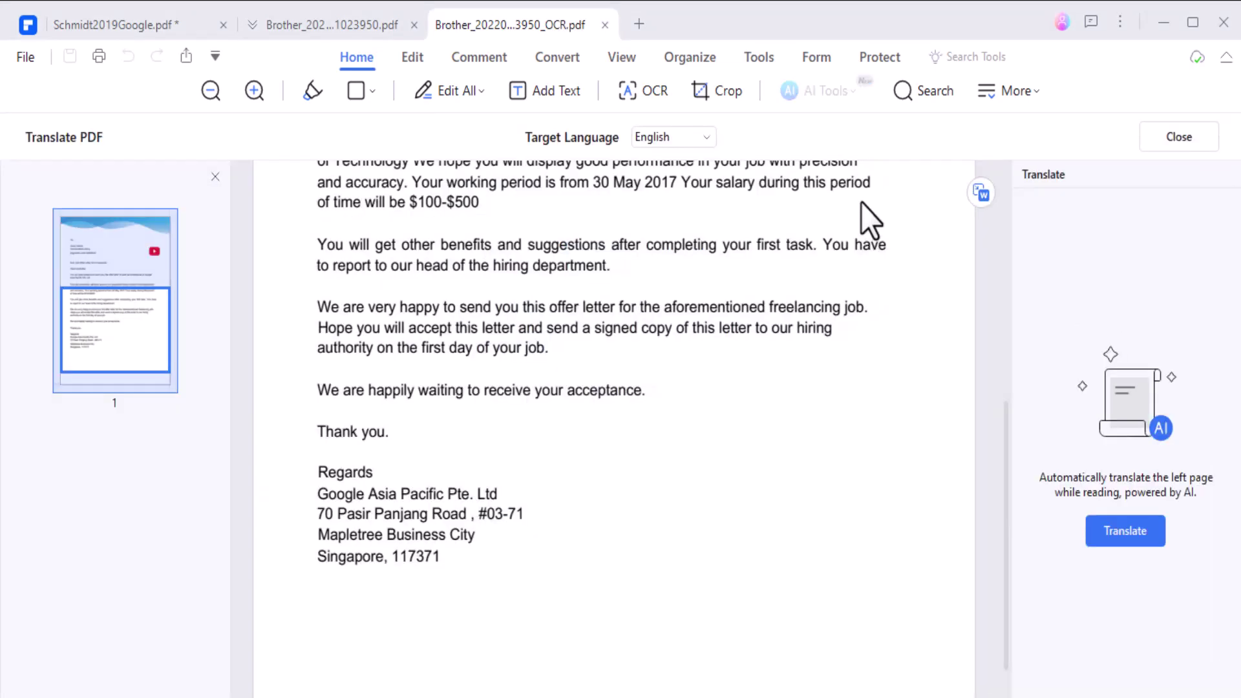
- Translate the job offer letter into Urdu, review the Urdu output, then exit Translate PDF mode
{"action": "left_click", "coordinate": [1148, 531]}
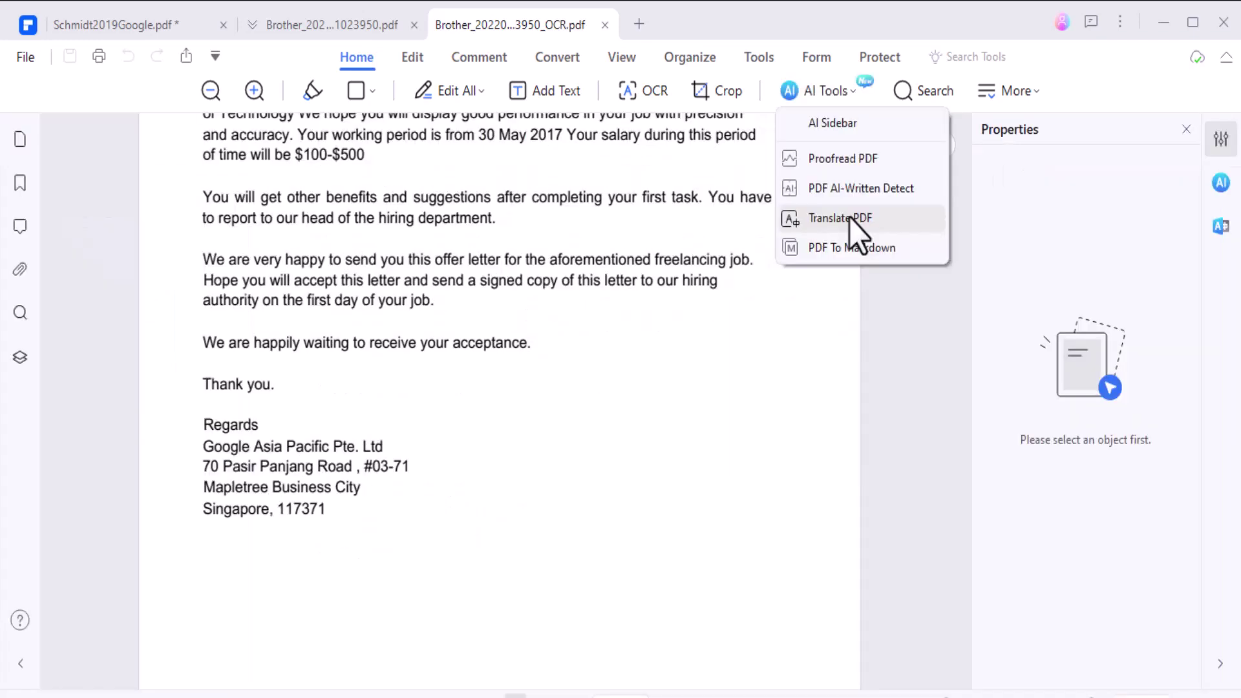
{"action": "left_click", "coordinate": [849, 218]}
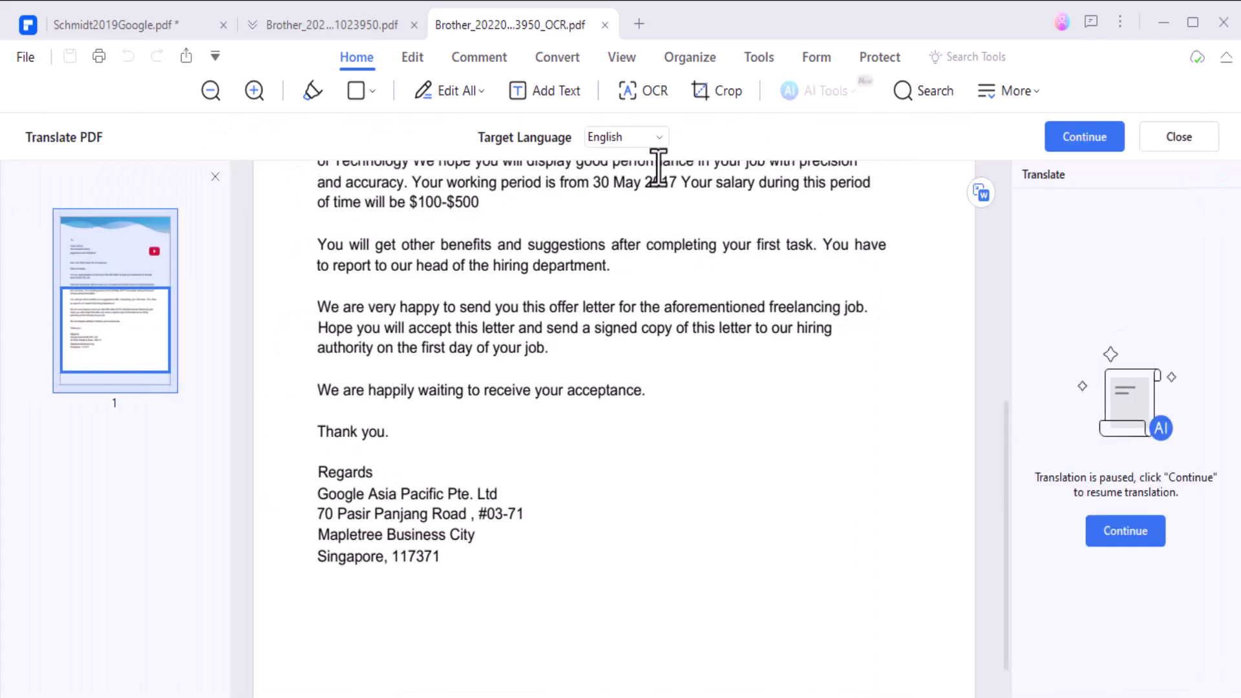
{"action": "left_click", "coordinate": [656, 138]}
{"action": "scroll", "coordinate": [675, 290], "scroll_direction": "down", "scroll_amount": 6}
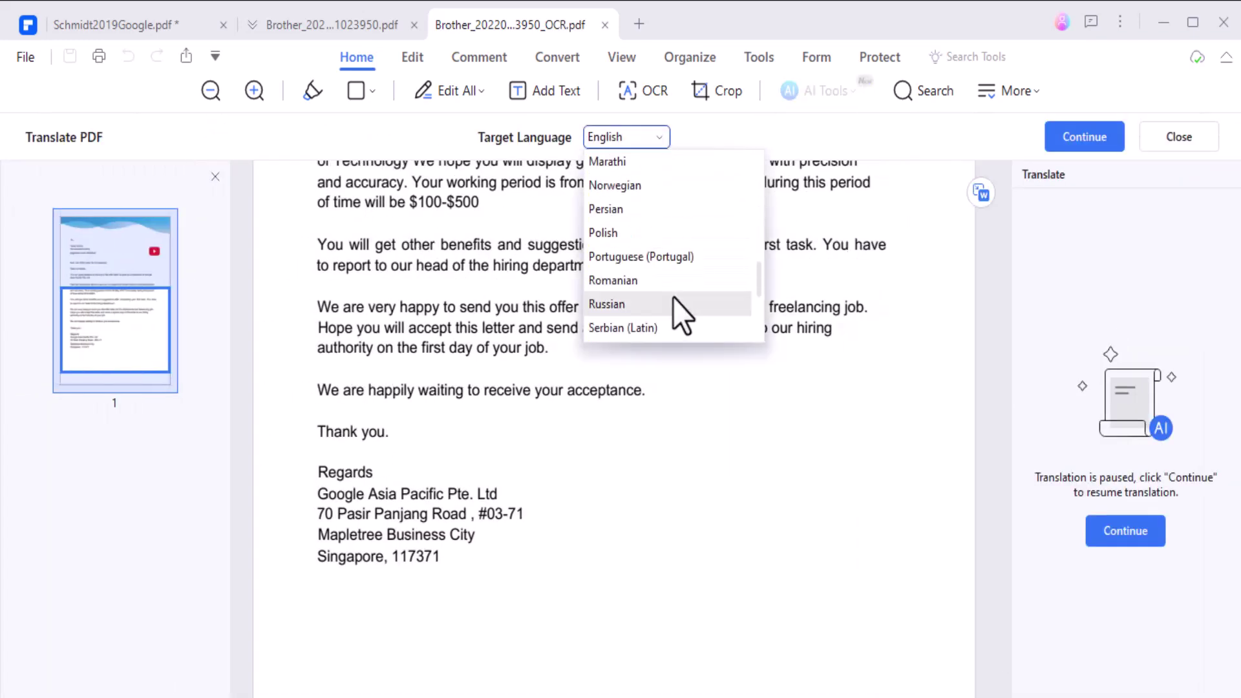
{"action": "scroll", "coordinate": [673, 238], "scroll_direction": "down", "scroll_amount": 4}
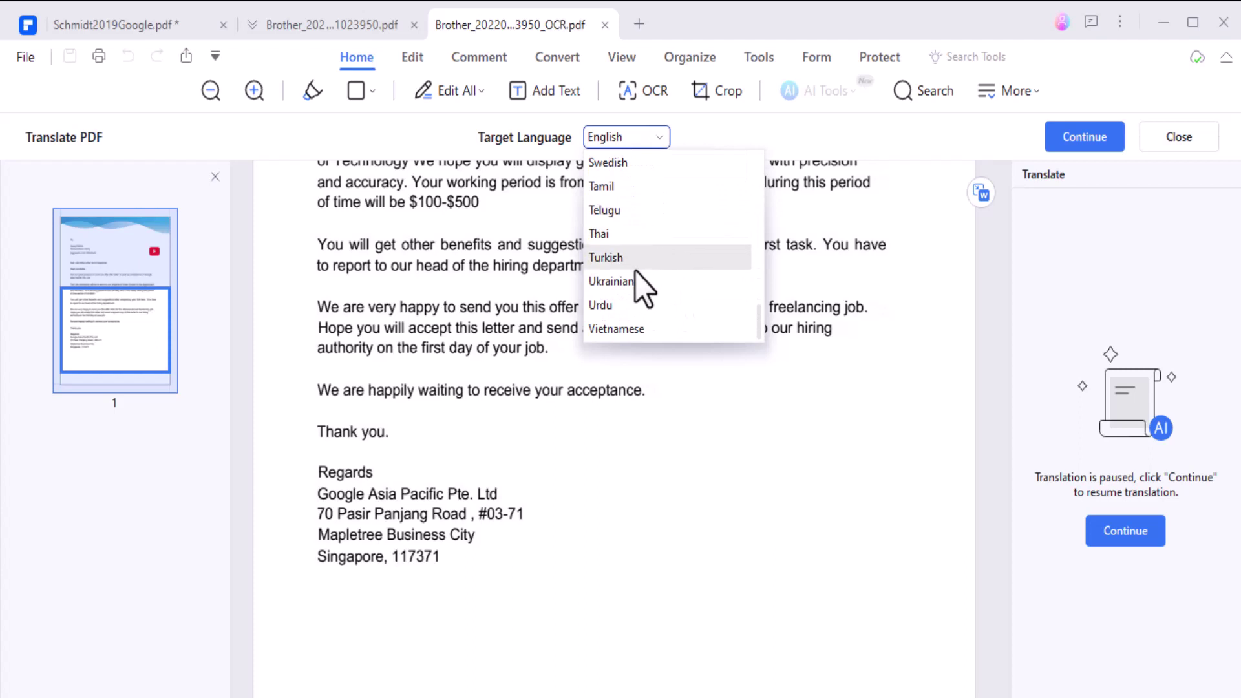
{"action": "left_click", "coordinate": [613, 303]}
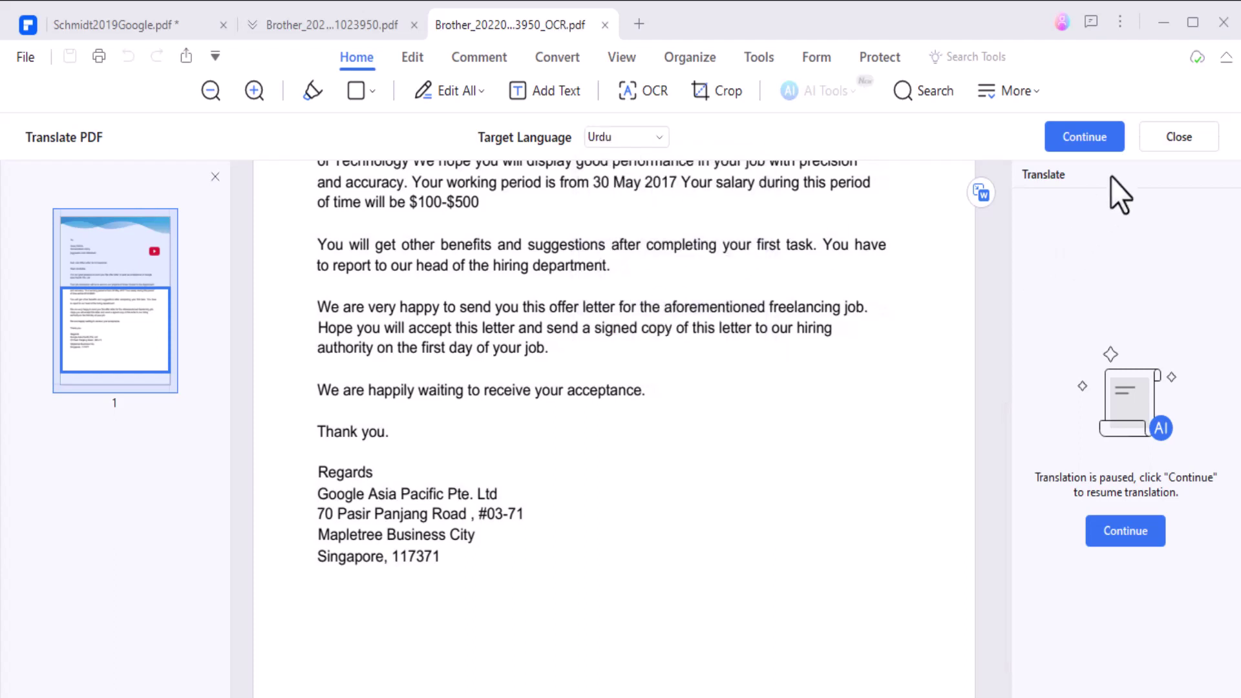
{"action": "left_click", "coordinate": [1126, 531]}
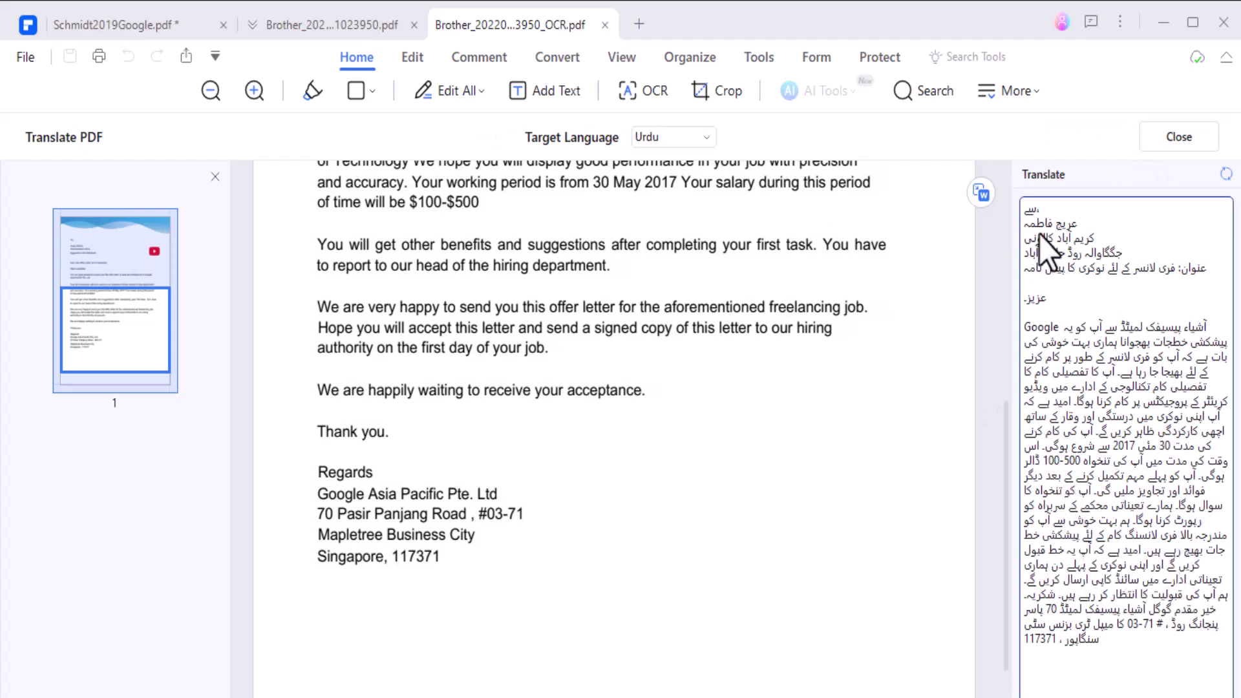
{"action": "left_click", "coordinate": [1171, 136]}
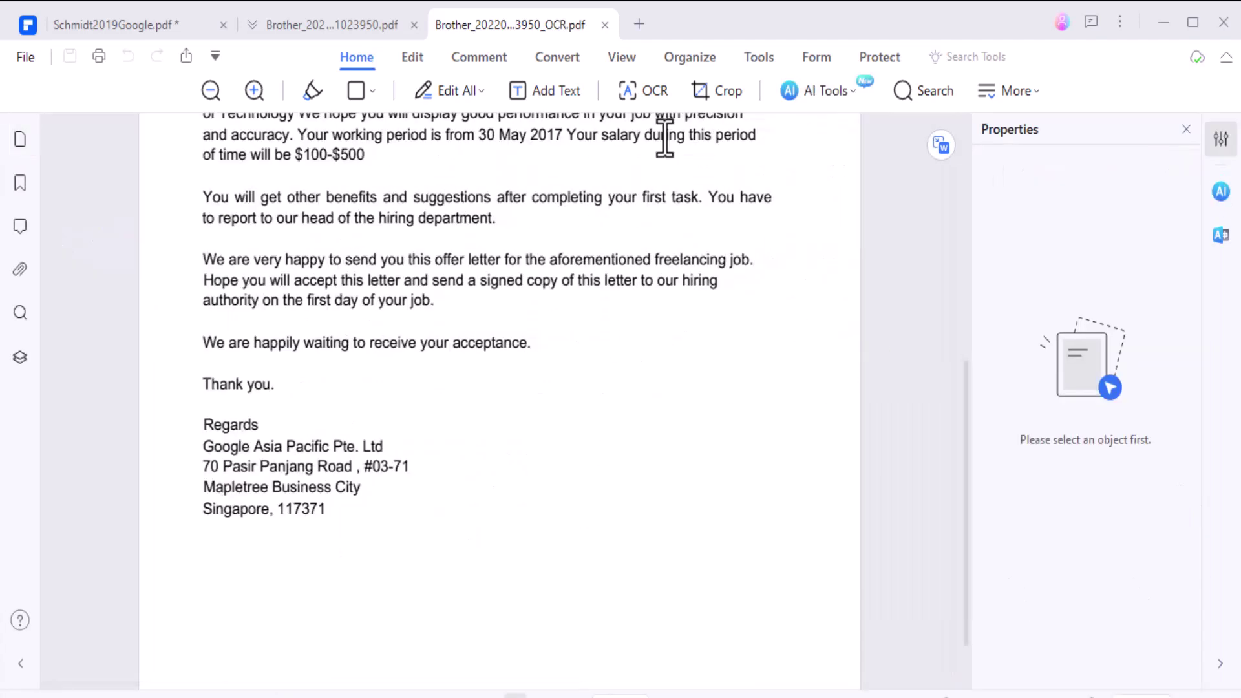
- Convert page 1 of the offer letter to Markdown with AI Tools' PDF To Markdown
{"action": "left_click", "coordinate": [848, 92]}
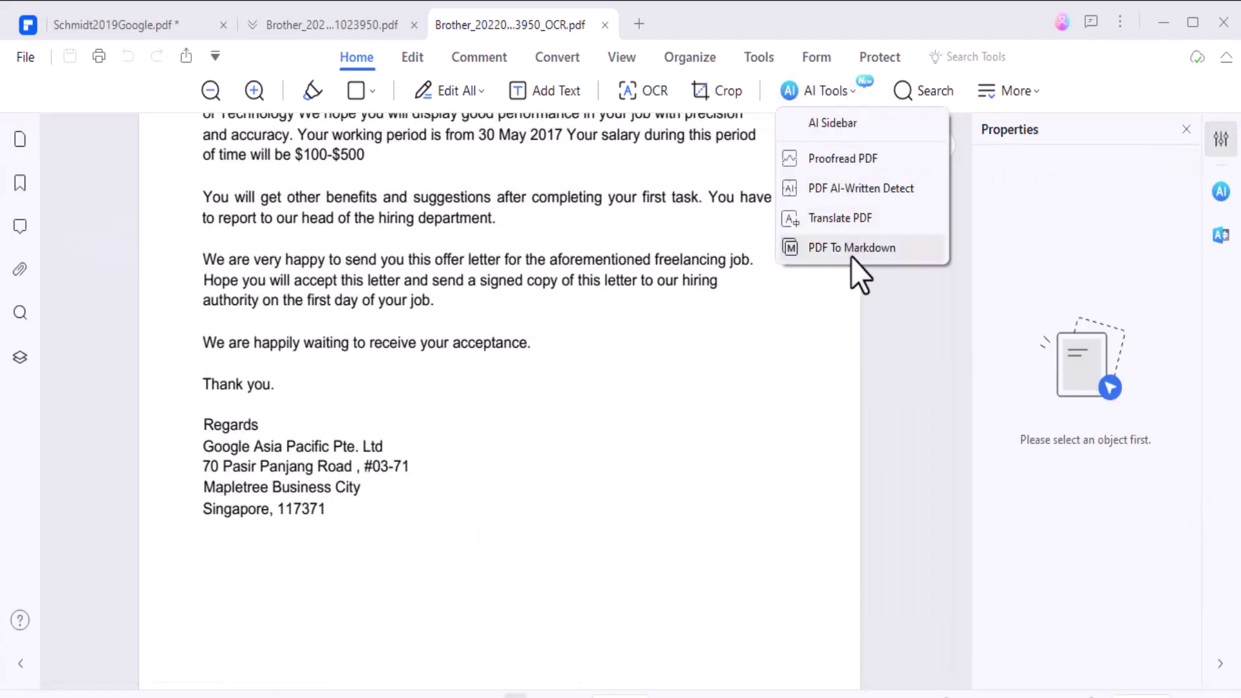
{"action": "left_click", "coordinate": [851, 255]}
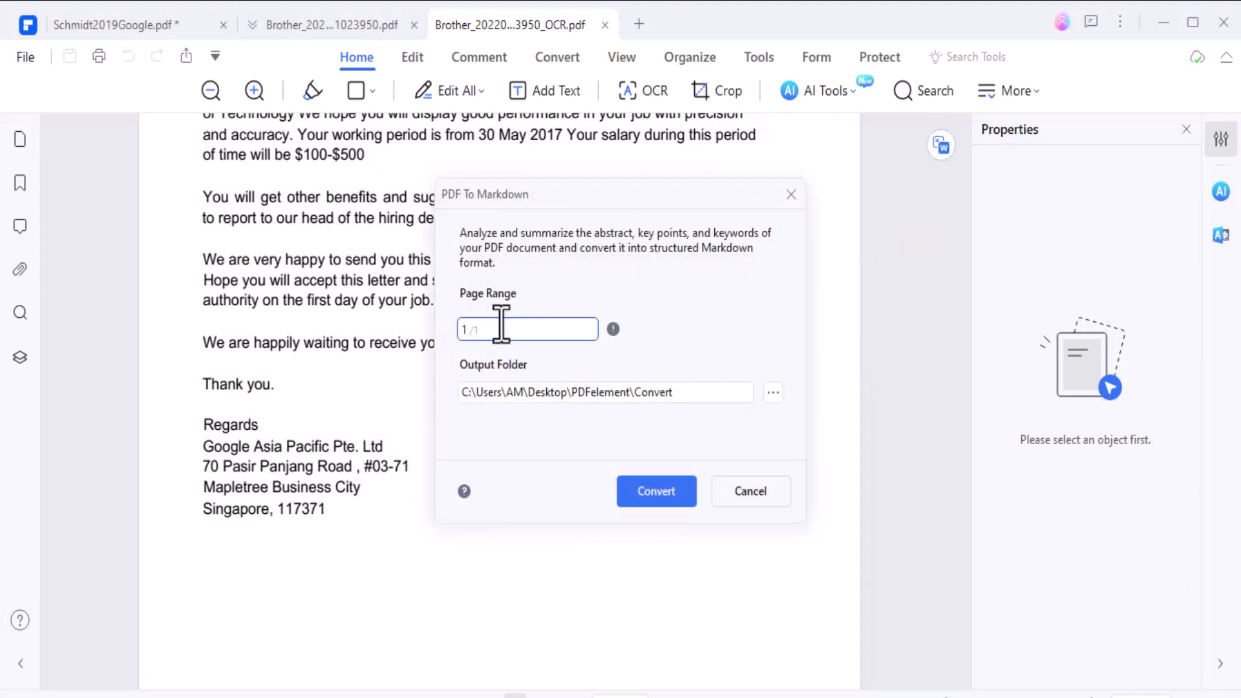
{"action": "left_click", "coordinate": [675, 497]}
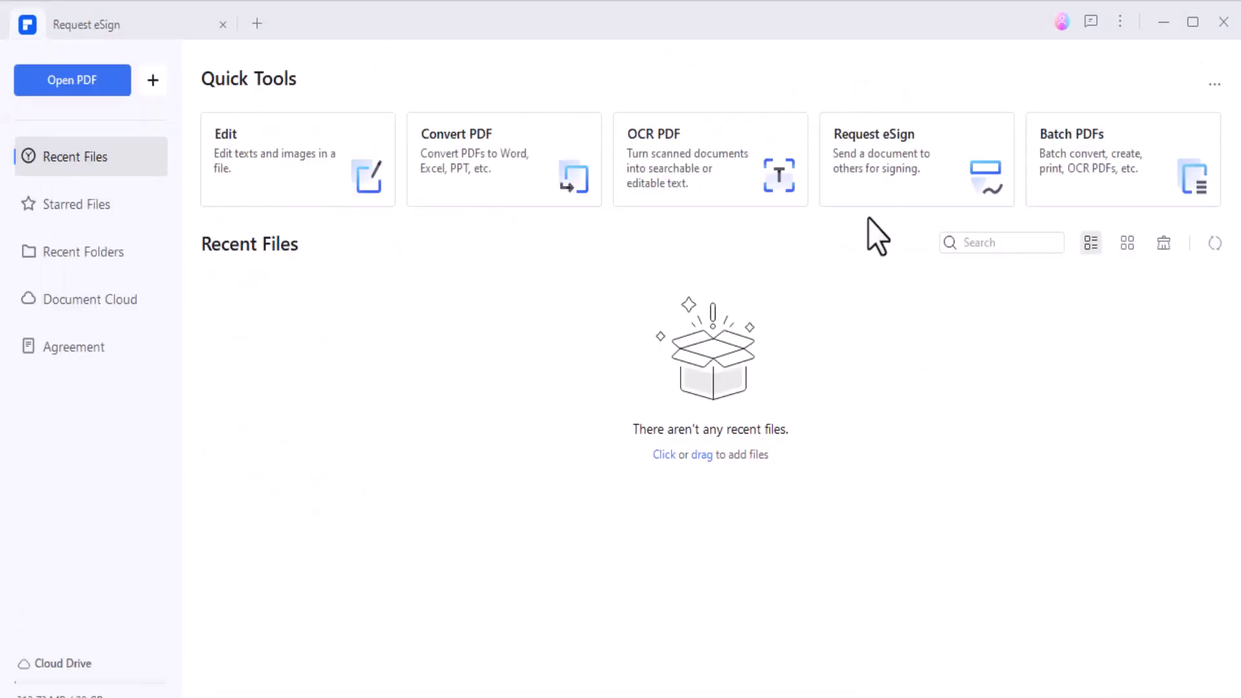
- Start a new eSign request using Free_Test_Data_100KB_PDF as the document
{"action": "left_click", "coordinate": [869, 164]}
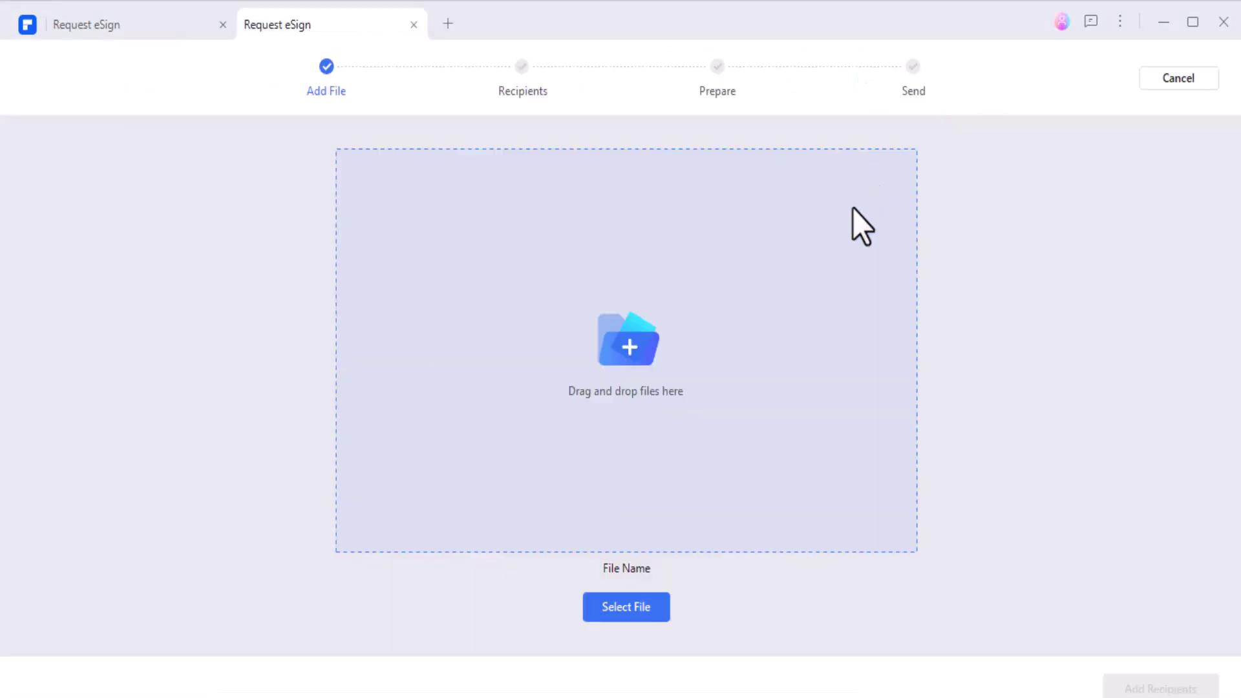
{"action": "left_click", "coordinate": [618, 323]}
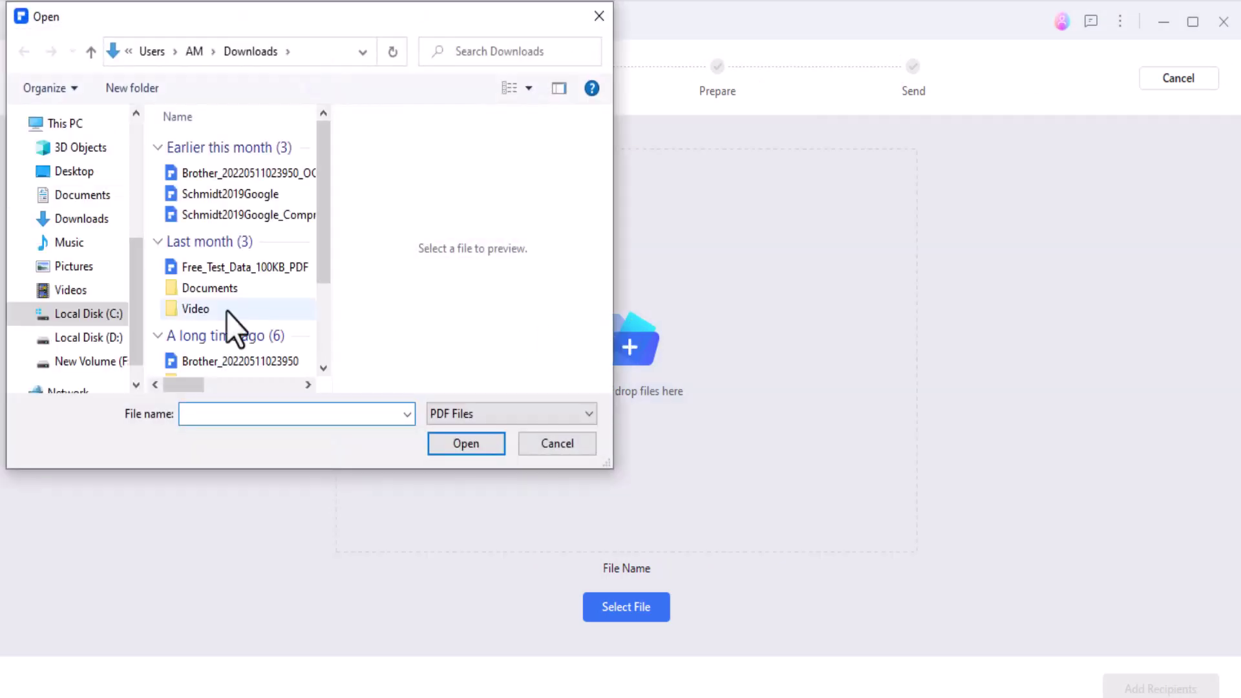
{"action": "double_click", "coordinate": [245, 267]}
{"action": "left_click", "coordinate": [1158, 689]}
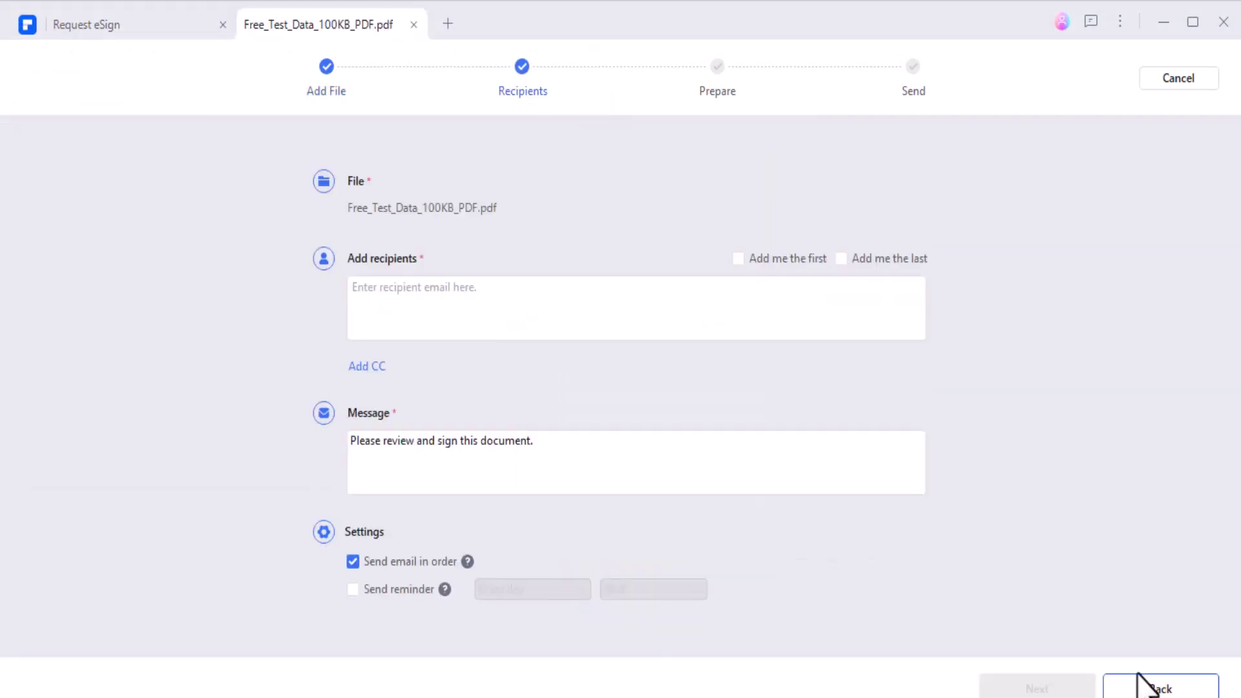
- Add the recipient's e-mail, place a Signature/Initial field below the number table, and send it
{"action": "left_click", "coordinate": [467, 284]}
{"action": "key", "text": "Return"}
{"action": "key", "text": "Return"}
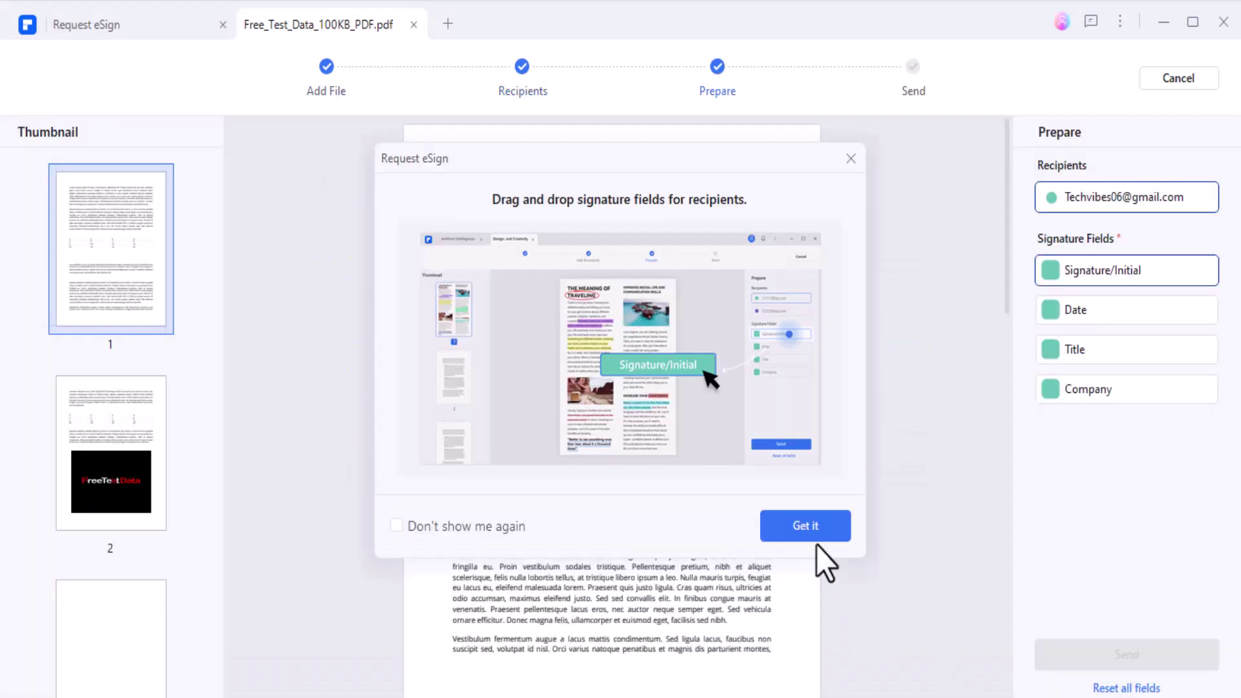
{"action": "left_click", "coordinate": [814, 538]}
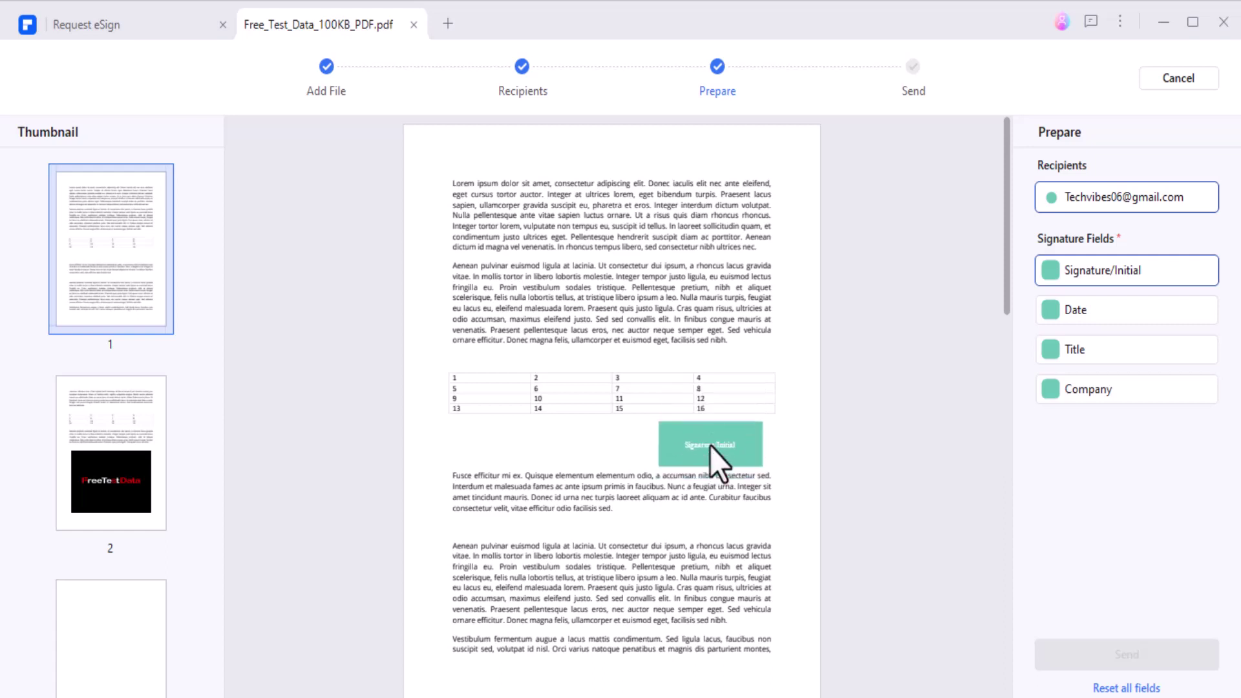
{"action": "left_click", "coordinate": [709, 446]}
{"action": "left_click", "coordinate": [1158, 658]}
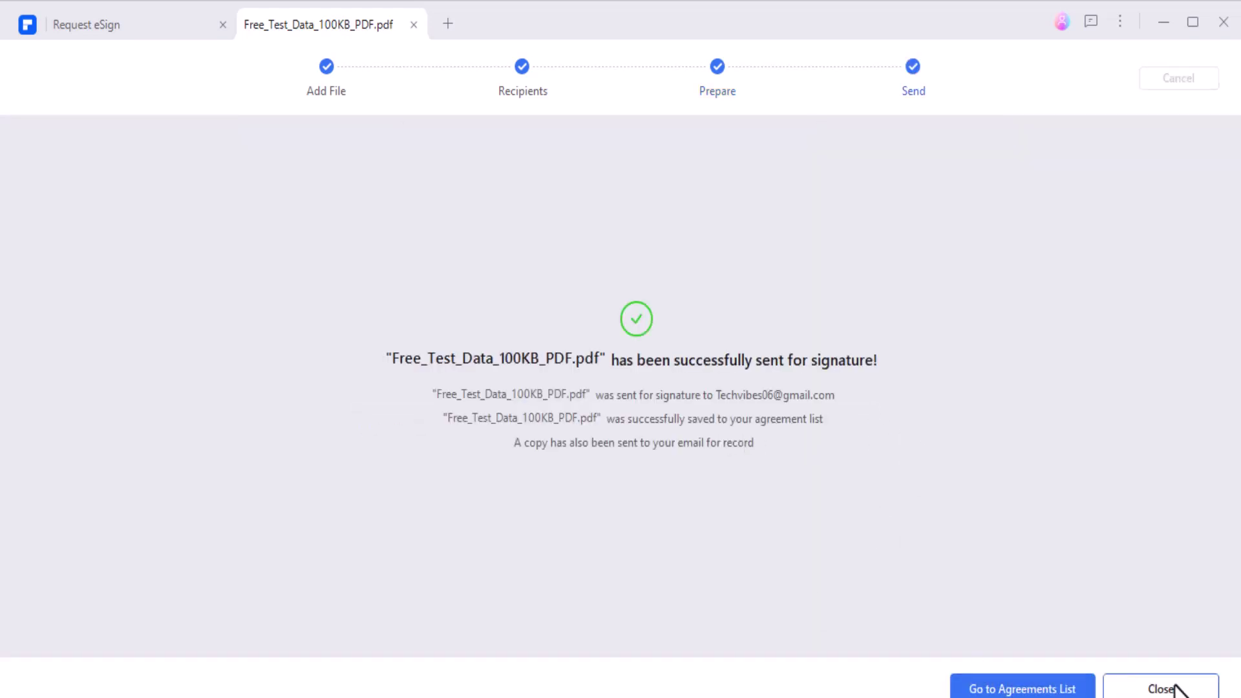
{"action": "left_click", "coordinate": [1191, 689]}
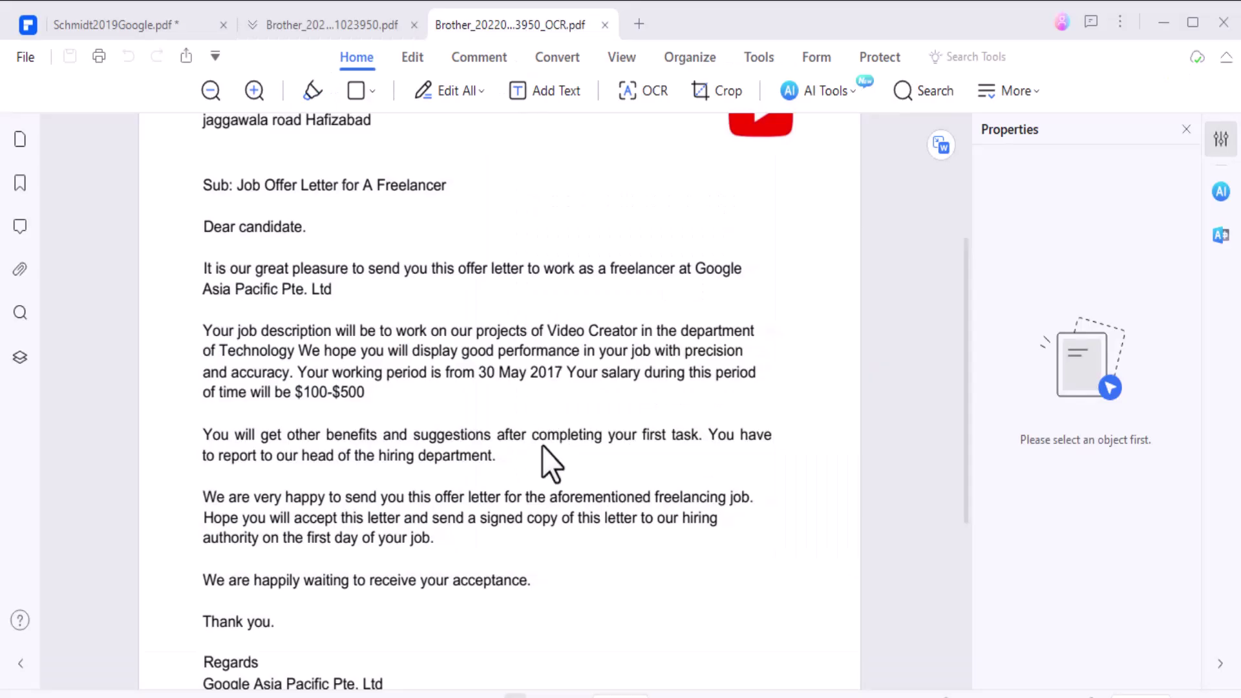
- Close all open document tabs without saving changes to Schmidt2019Google.pdf
{"action": "scroll", "coordinate": [559, 438], "scroll_direction": "down", "scroll_amount": 5}
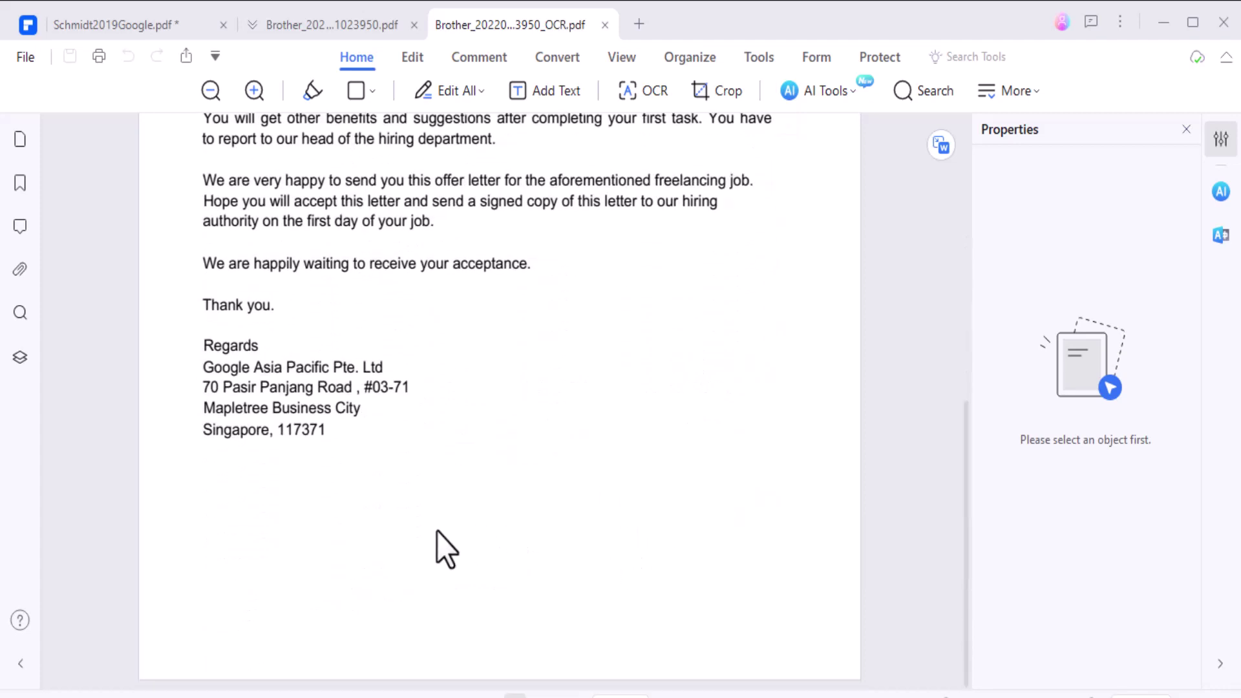
{"action": "left_click", "coordinate": [1213, 19]}
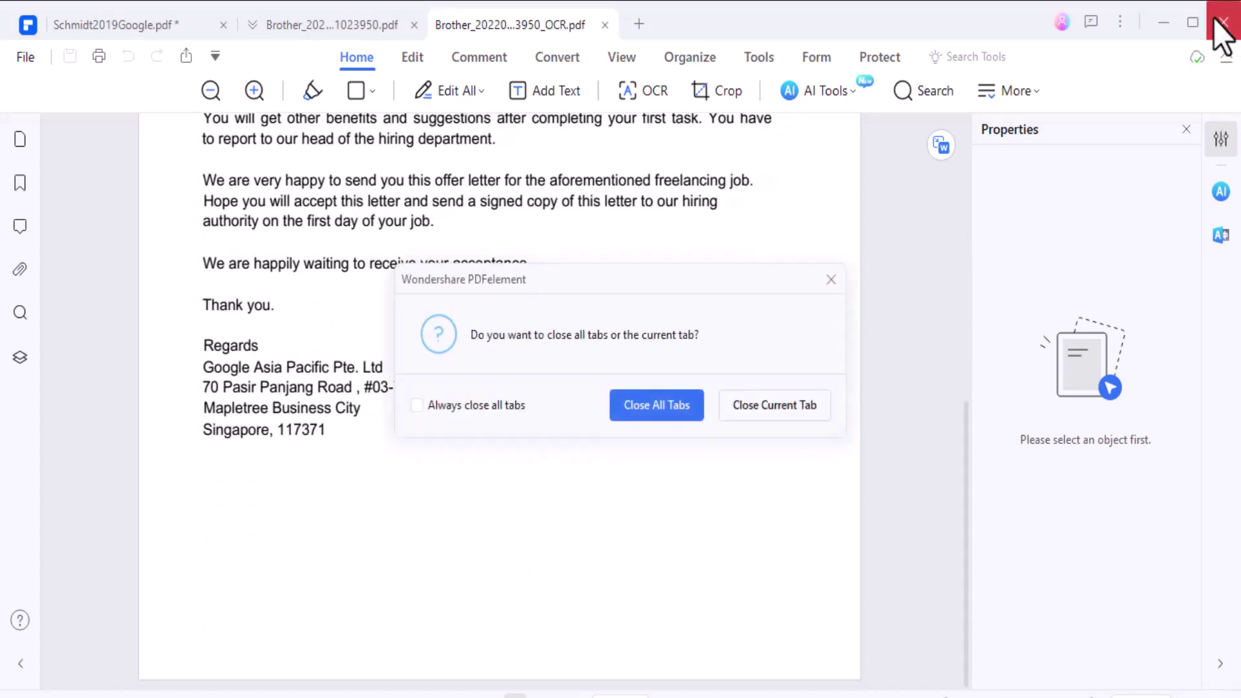
{"action": "left_click", "coordinate": [664, 413]}
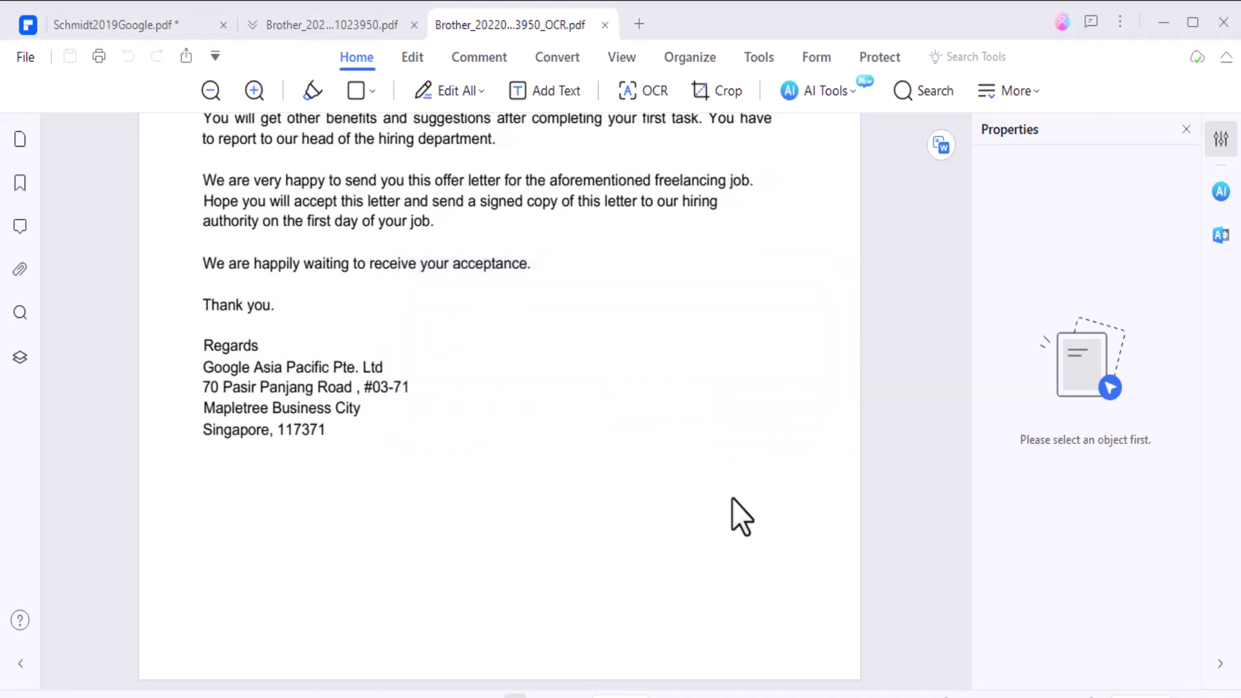
{"action": "left_click", "coordinate": [711, 418]}
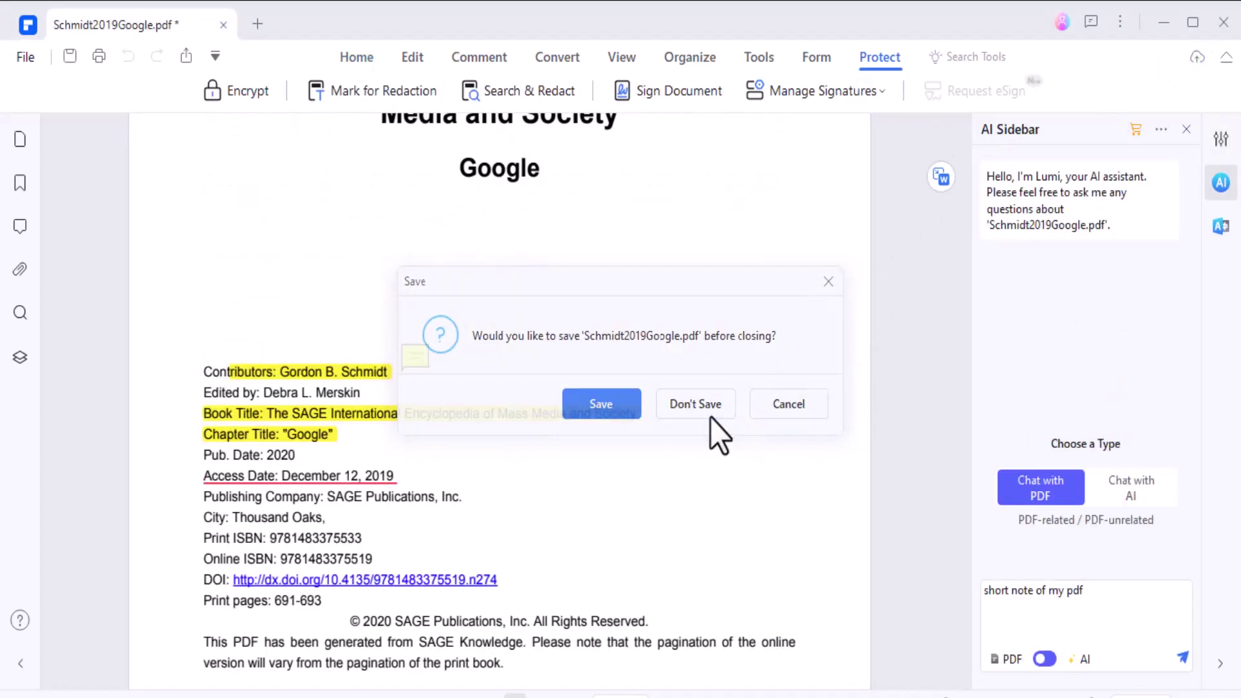